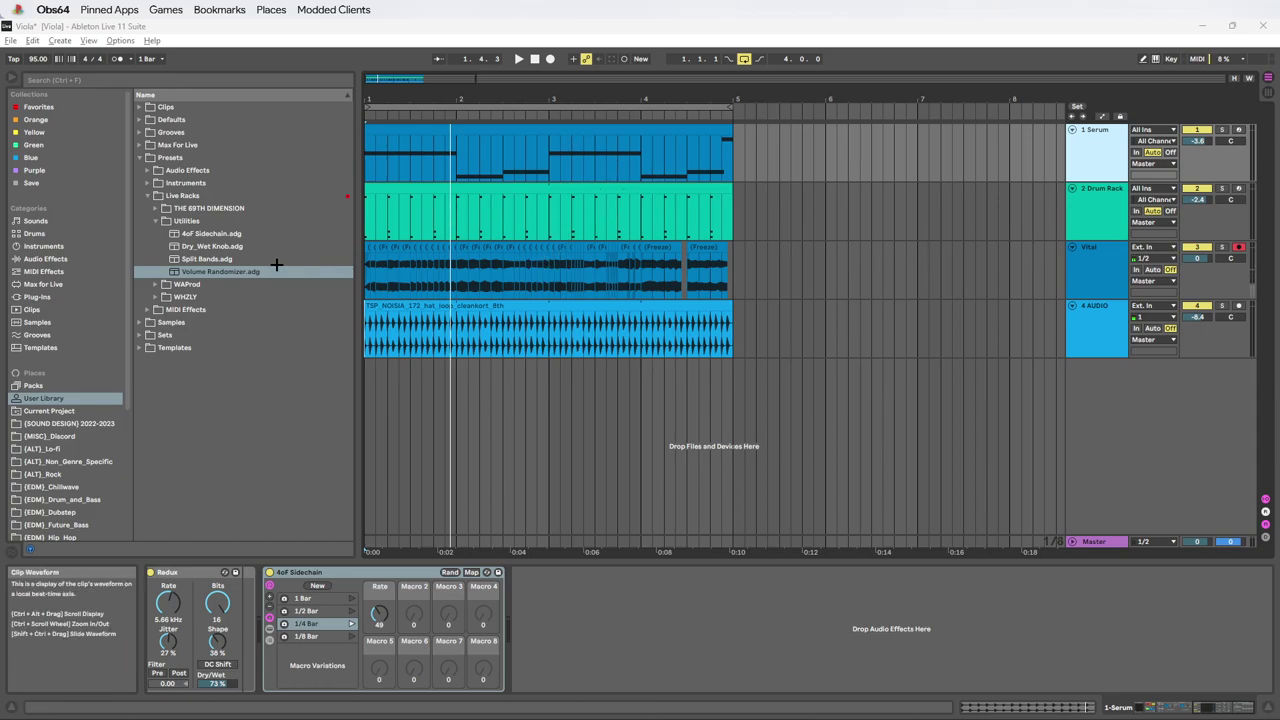
- Go through the device chains of the Serum, Drum Rack, Vital and 4 AUDIO tracks, ending on Serum
{"action": "left_click", "coordinate": [1207, 701]}
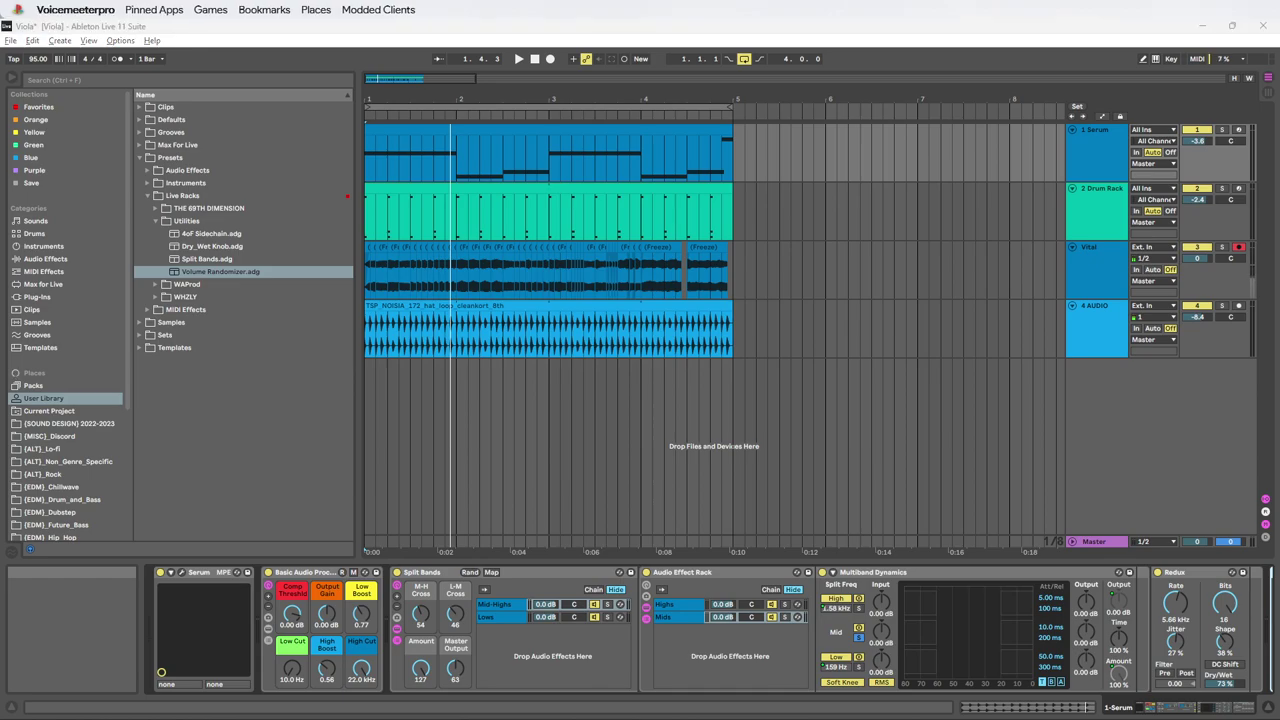
{"action": "key", "text": "alt+Tab"}
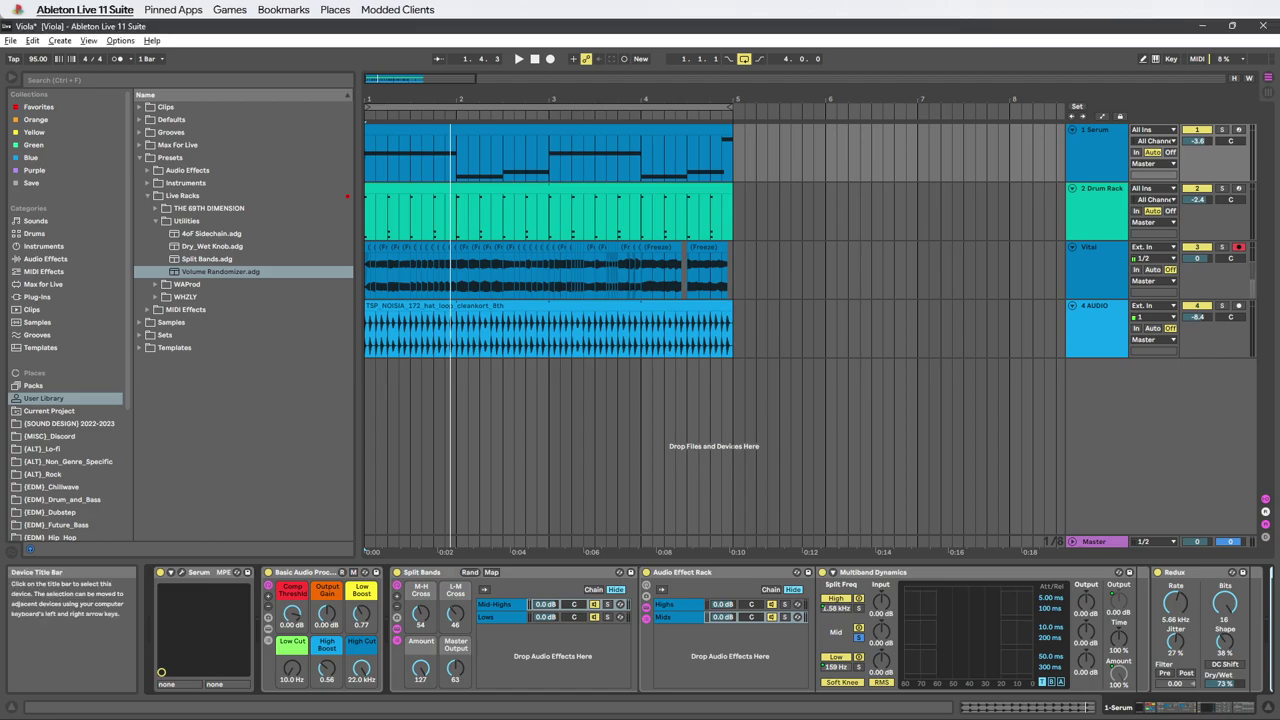
{"action": "left_click", "coordinate": [1105, 171]}
{"action": "left_click", "coordinate": [1100, 214]}
{"action": "left_click", "coordinate": [1103, 272]}
{"action": "left_click", "coordinate": [1103, 328]}
{"action": "left_click", "coordinate": [1103, 214]}
{"action": "left_click", "coordinate": [1105, 172]}
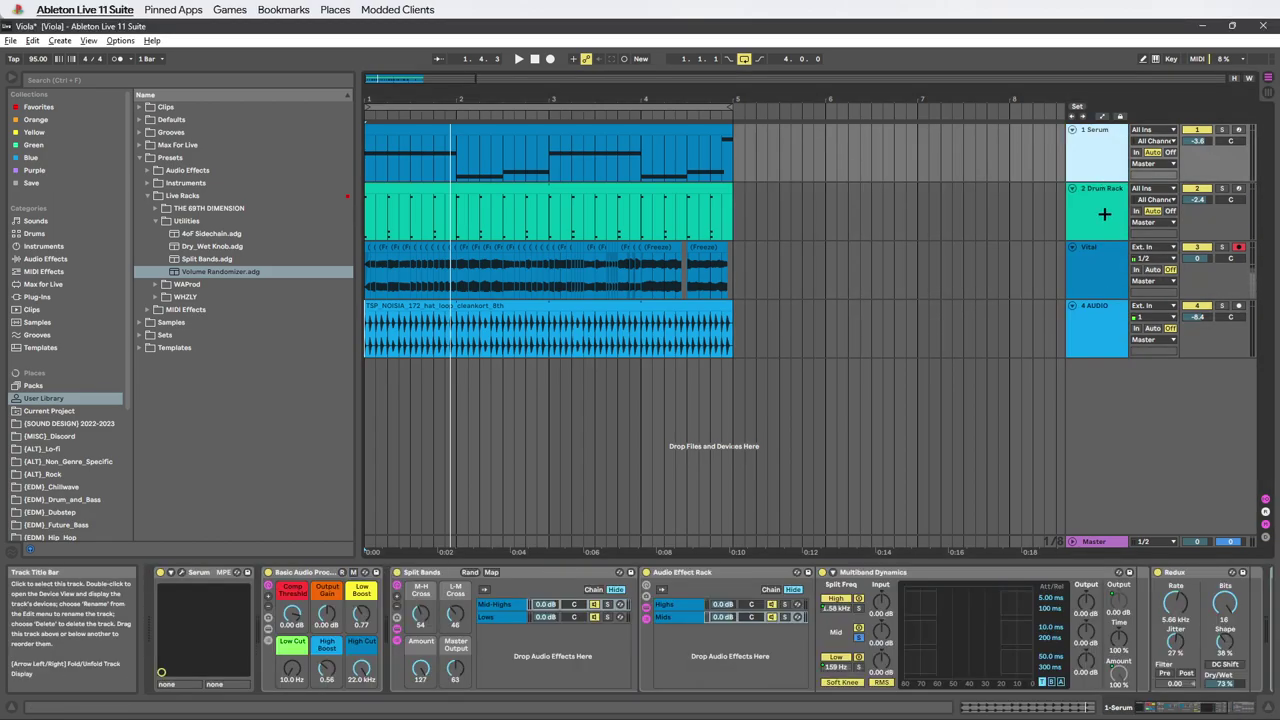
{"action": "left_click", "coordinate": [1104, 213]}
{"action": "left_click", "coordinate": [1103, 157]}
{"action": "left_click", "coordinate": [1110, 214]}
{"action": "left_click", "coordinate": [1107, 255]}
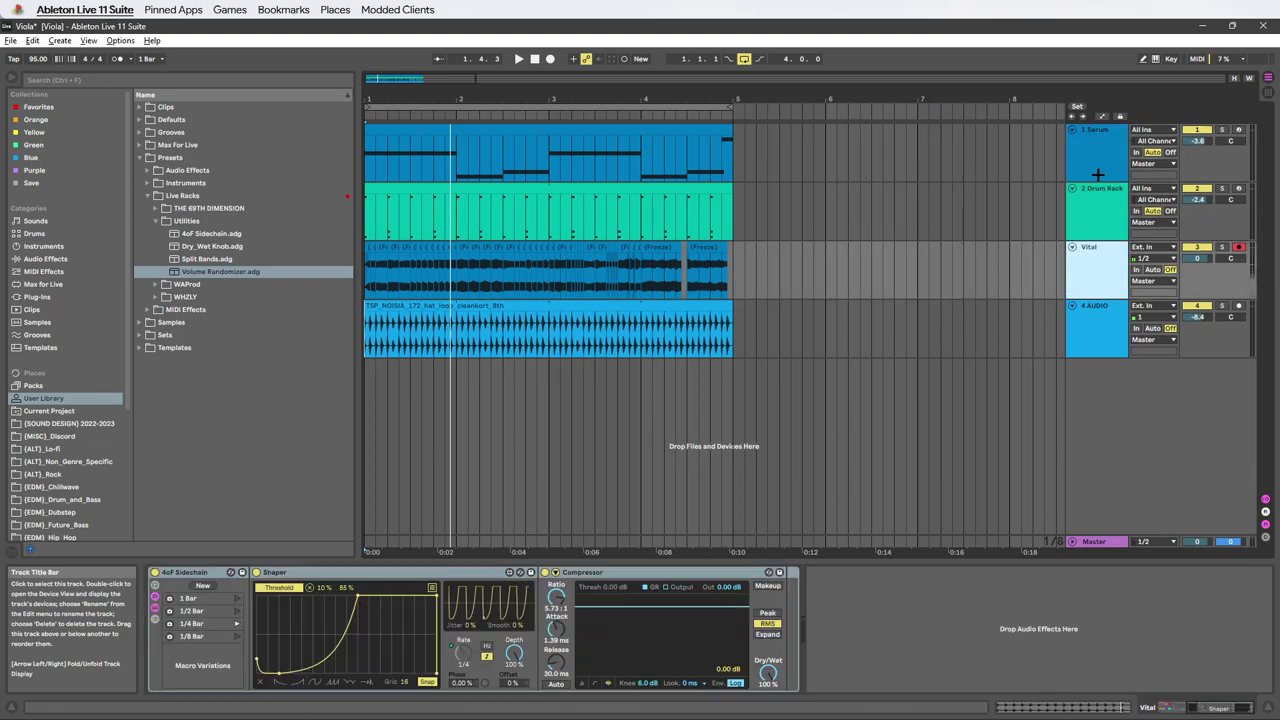
{"action": "left_click", "coordinate": [1097, 174]}
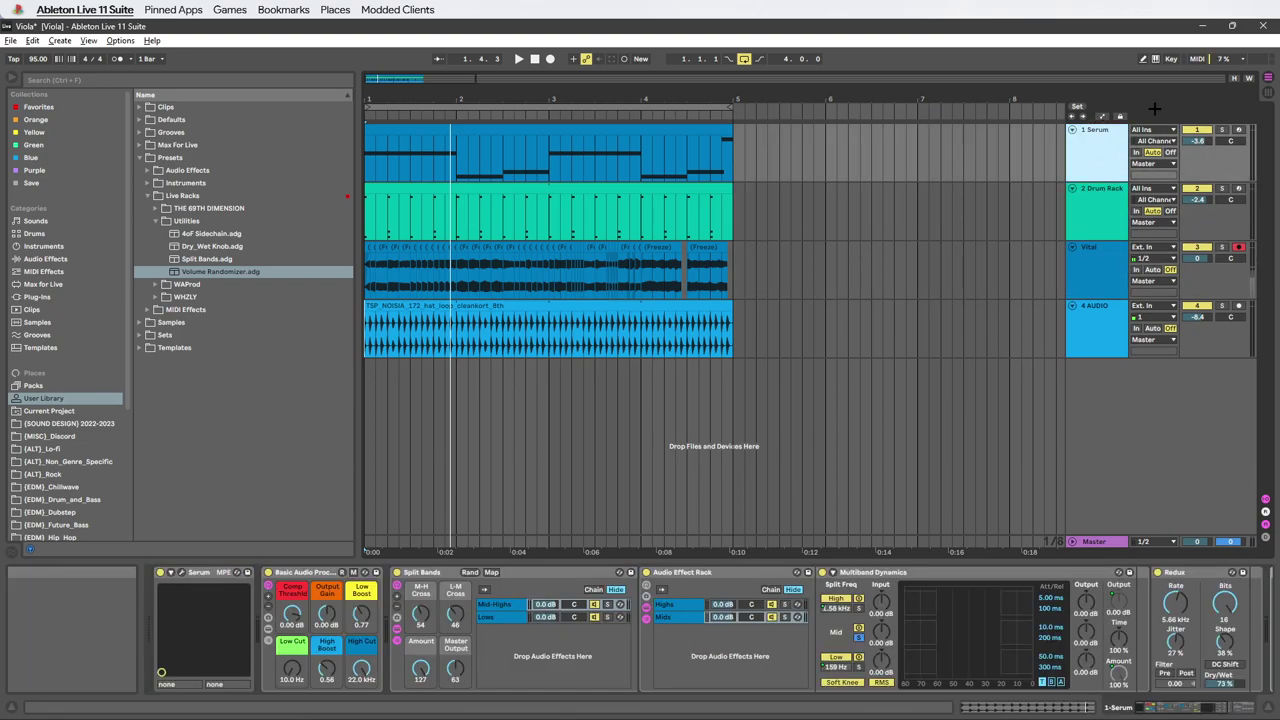
- Play the arrangement and lower the 4 AUDIO track's volume to -12.7
{"action": "key", "text": "space"}
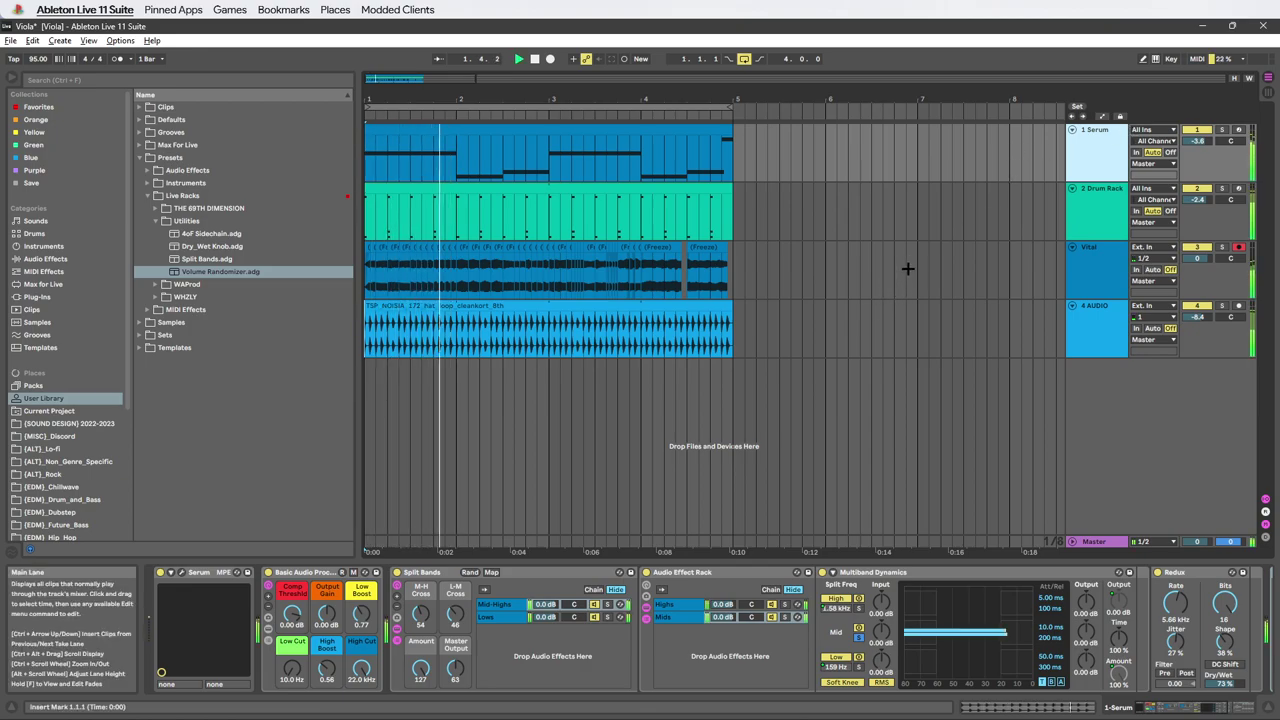
{"action": "left_click_drag", "start_coordinate": [1197, 316], "coordinate": [1197, 331]}
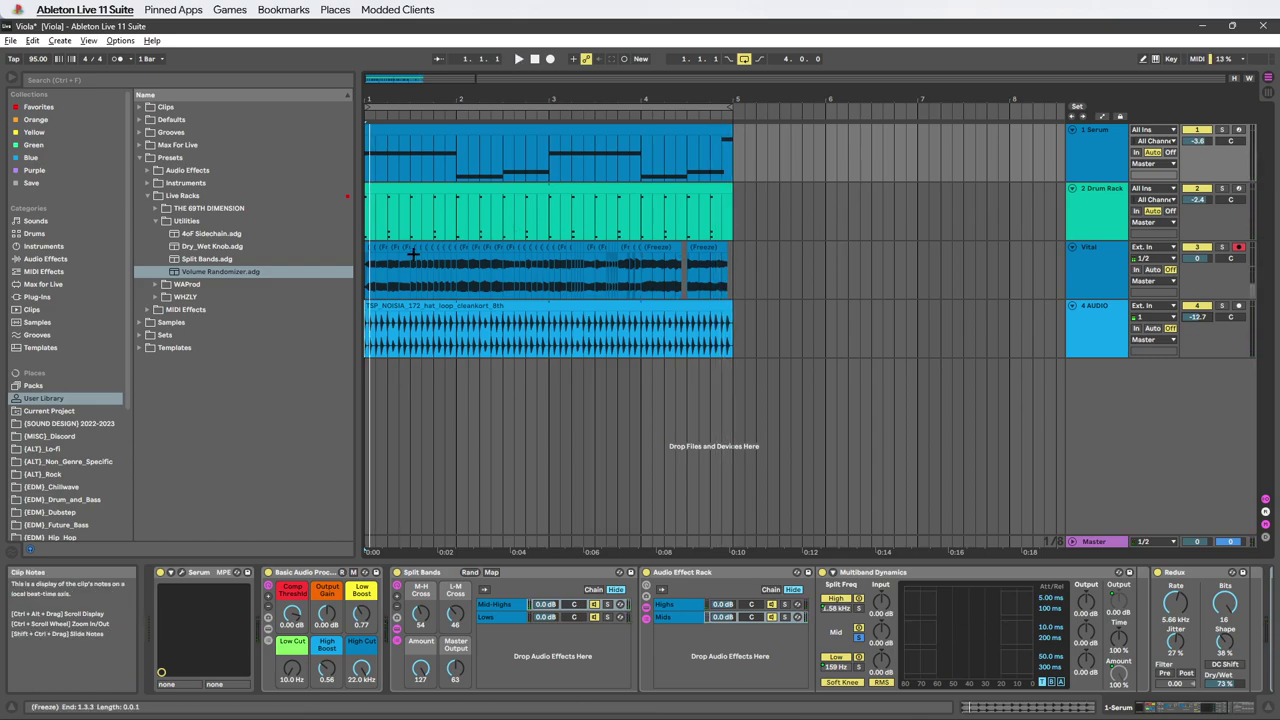
- Place the insert marker at the start of the Serum track, solo the track and show its 4oF Sidechain rack
{"action": "left_click", "coordinate": [366, 271]}
{"action": "left_click", "coordinate": [666, 200]}
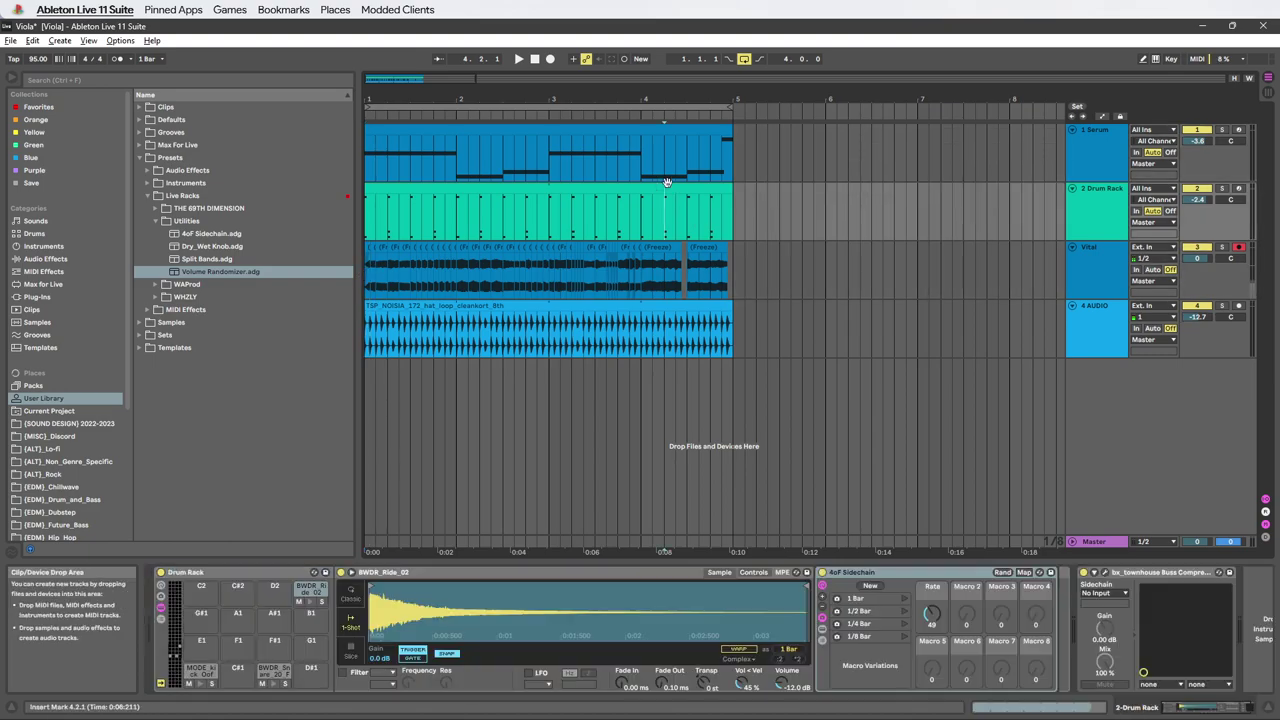
{"action": "left_click", "coordinate": [738, 161]}
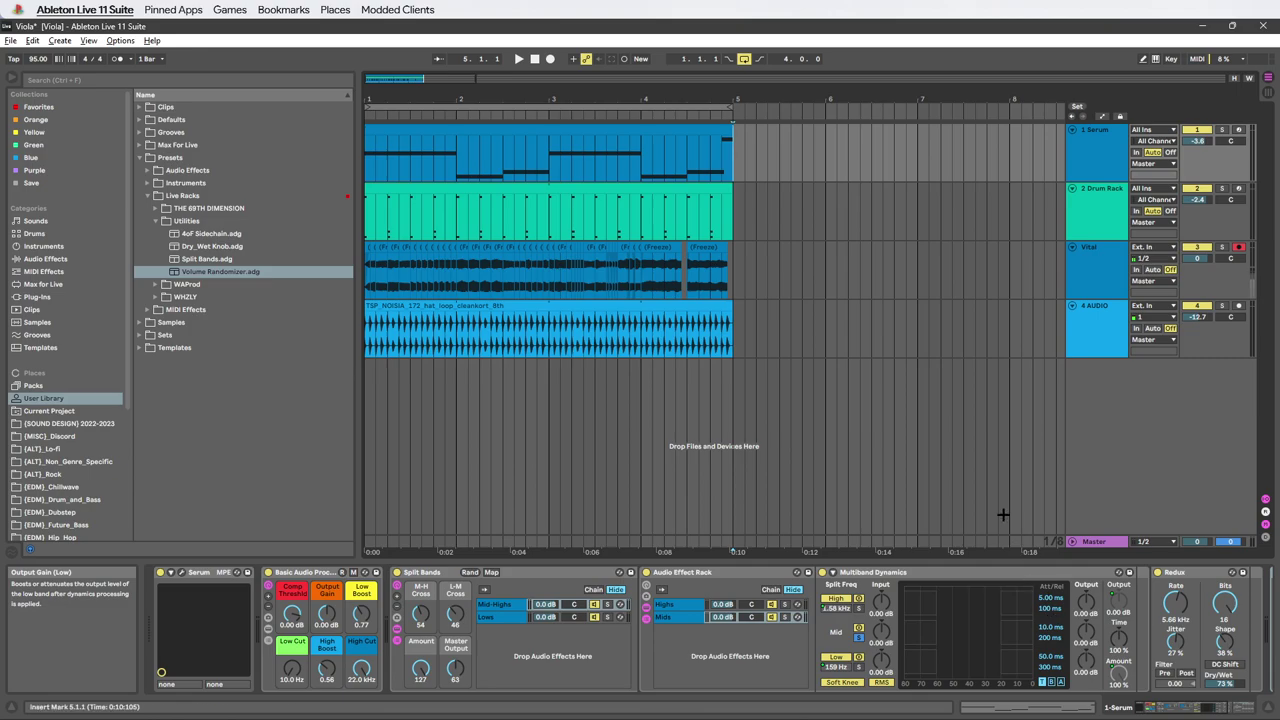
{"action": "left_click", "coordinate": [1088, 178]}
{"action": "left_click", "coordinate": [366, 157]}
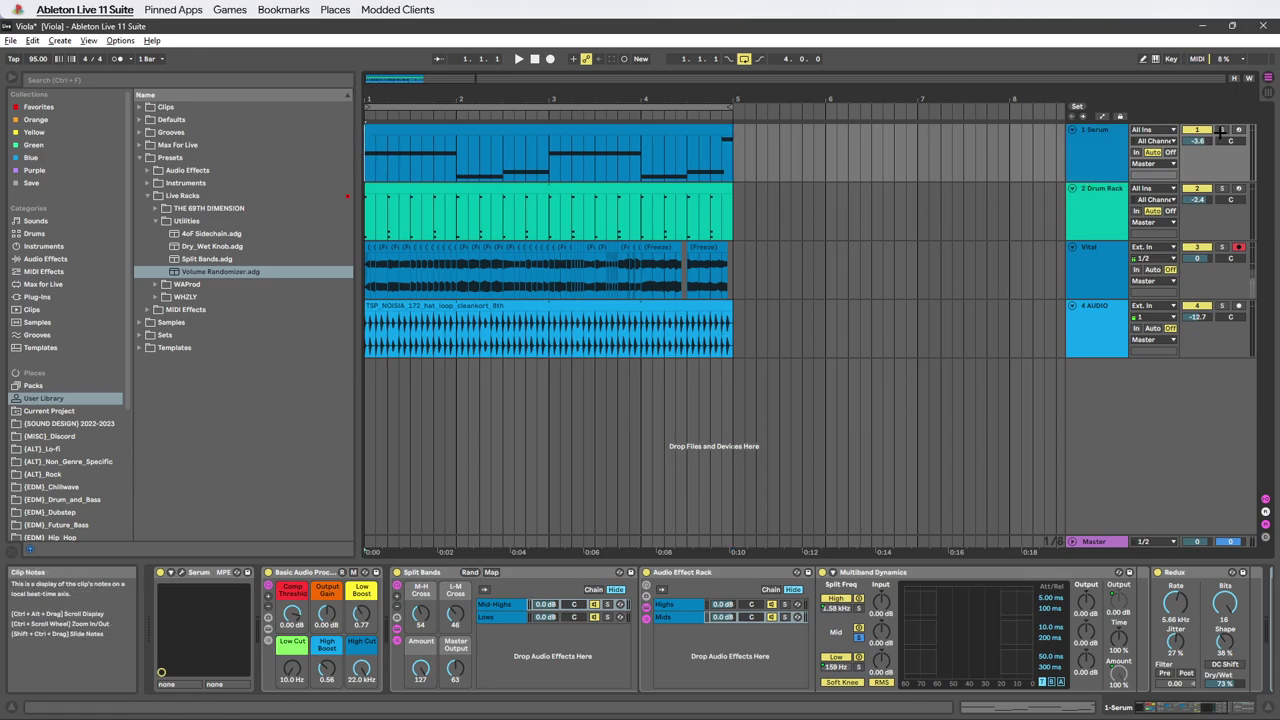
{"action": "left_click", "coordinate": [1222, 129]}
{"action": "left_click", "coordinate": [1210, 707]}
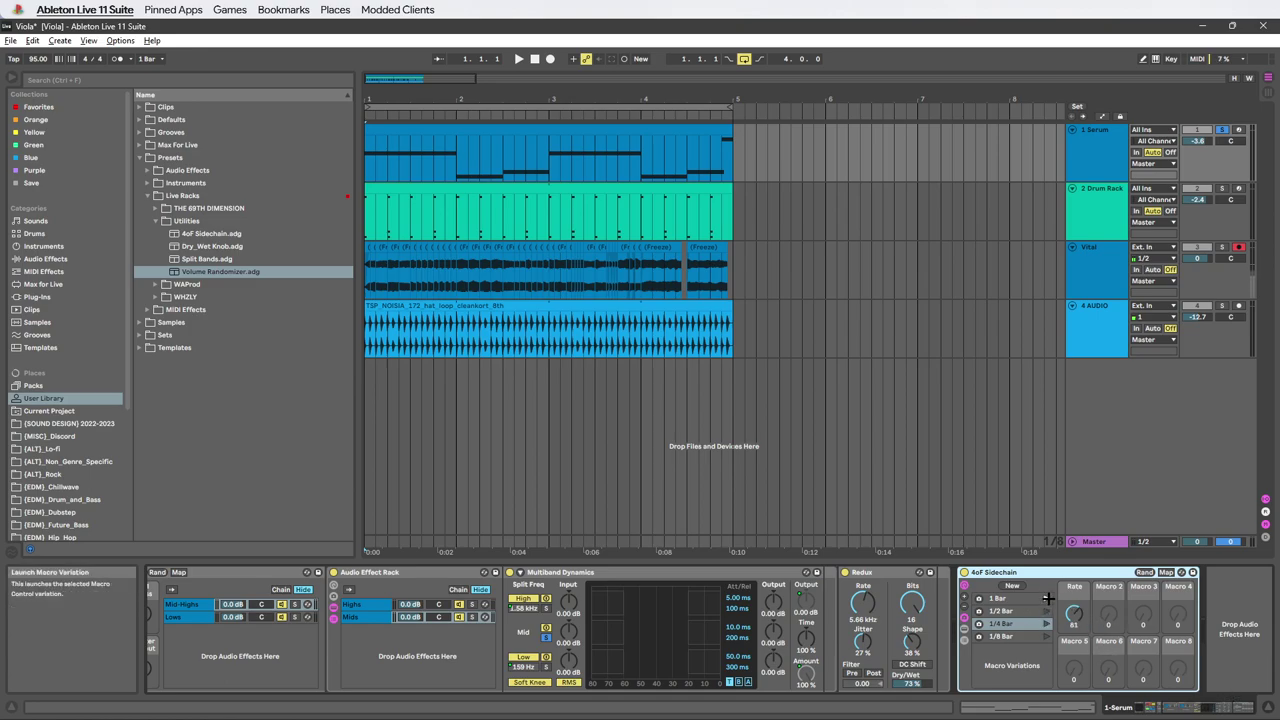
- Audition the 4oF Sidechain rack's 1 Bar, 1/2 Bar, 1/4 Bar and 1/8 Bar macro variations on the soloed Serum track
{"action": "key", "text": "space"}
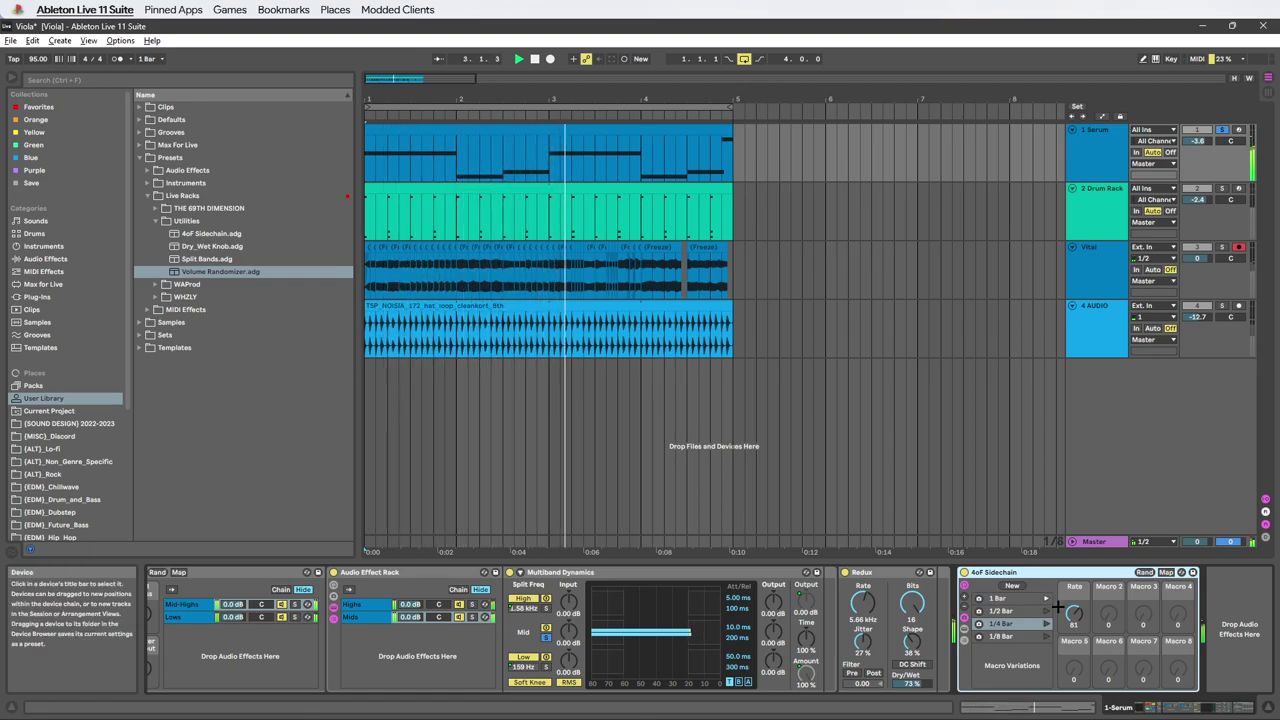
{"action": "key", "text": "space"}
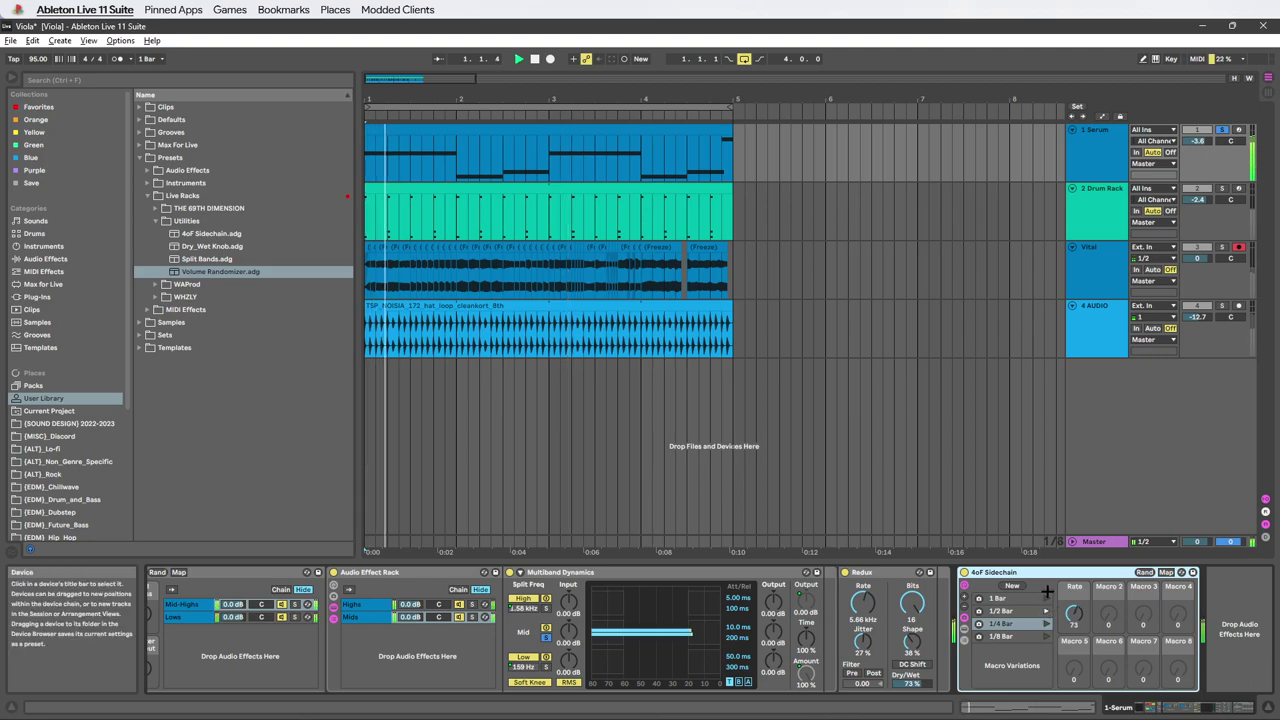
{"action": "key", "text": "space"}
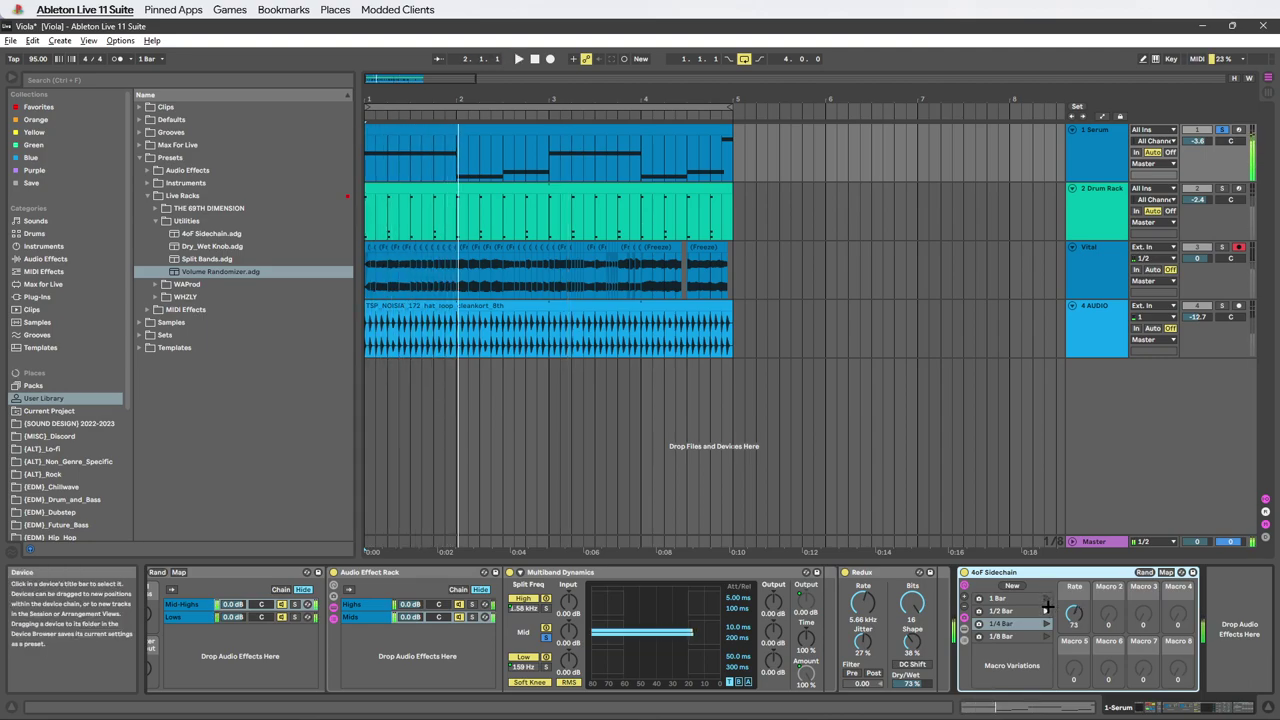
{"action": "key", "text": "space"}
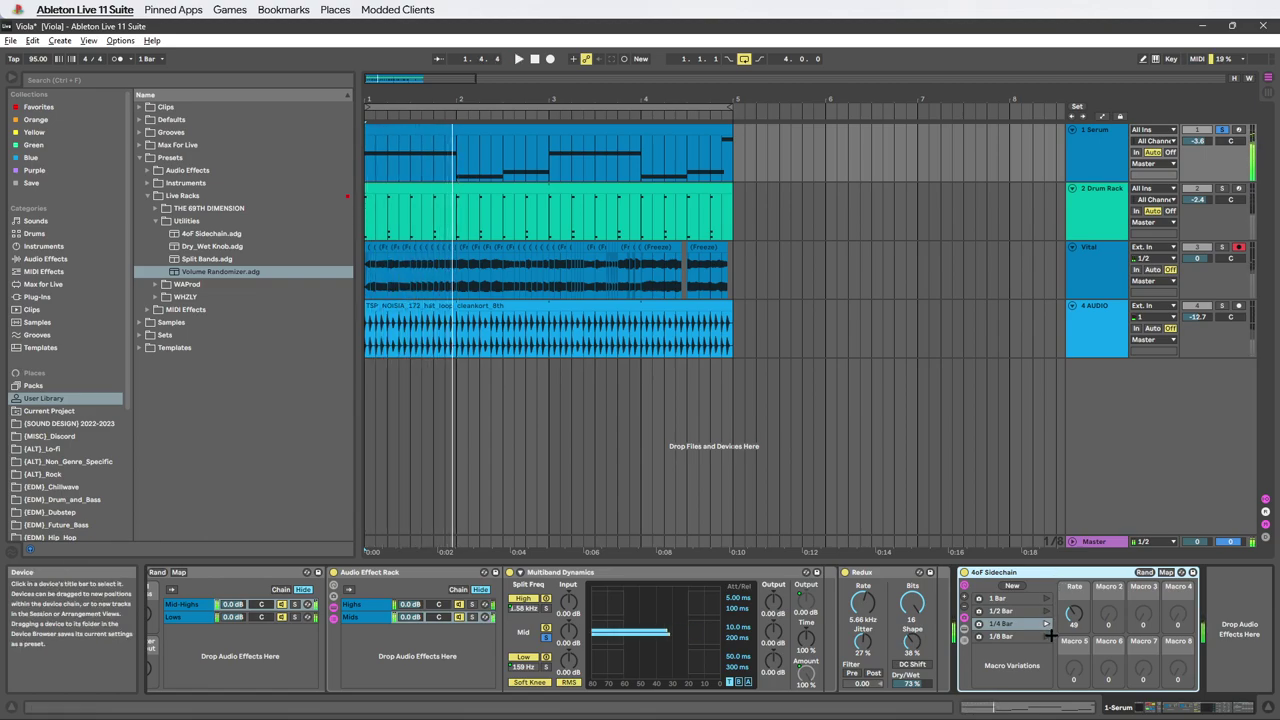
{"action": "key", "text": "space"}
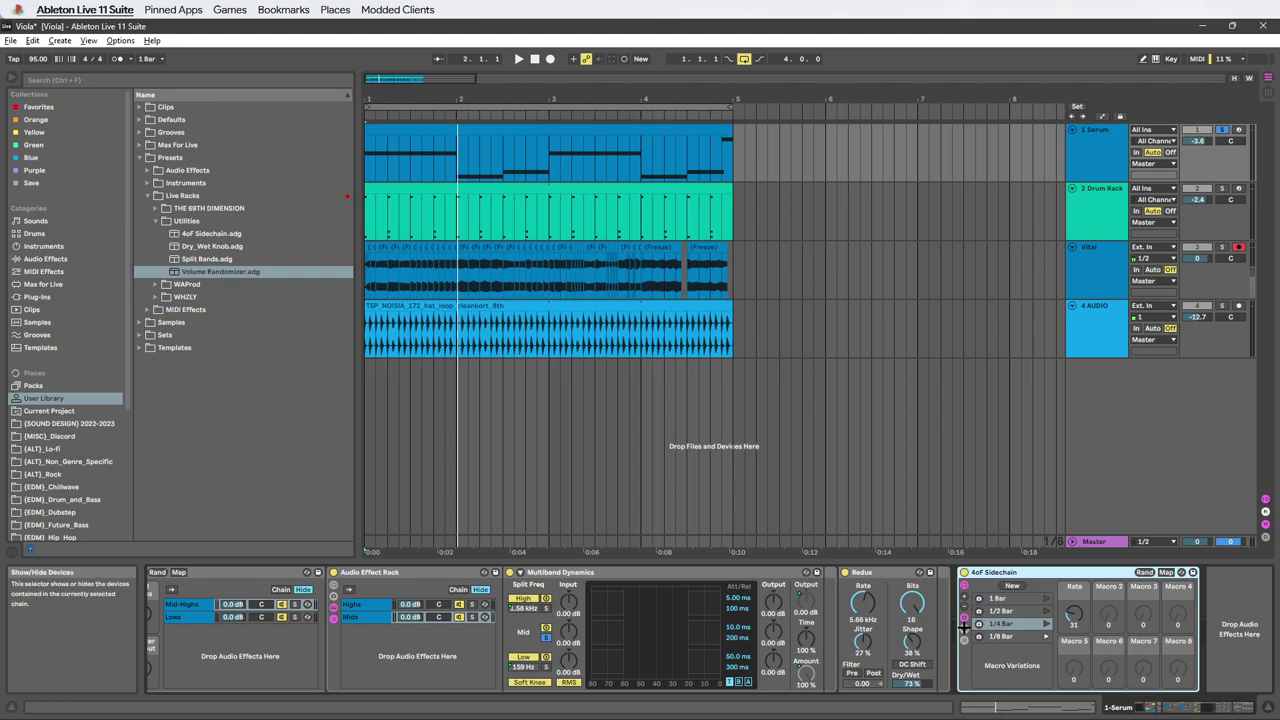
- Show the Shaper and Compressor inside the 4oF Sidechain rack and launch its 1/4 Bar macro variation
{"action": "left_click", "coordinate": [964, 639]}
{"action": "left_click_drag", "start_coordinate": [1194, 708], "coordinate": [1241, 697]}
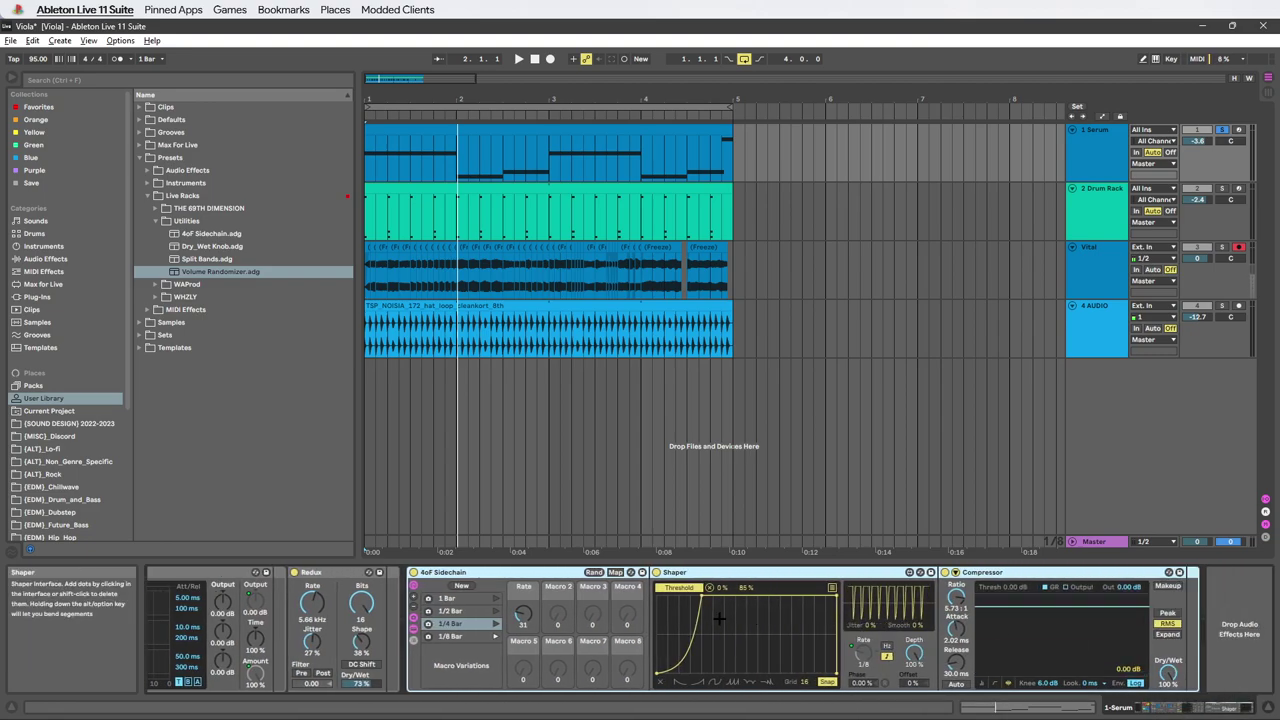
{"action": "left_click", "coordinate": [495, 611]}
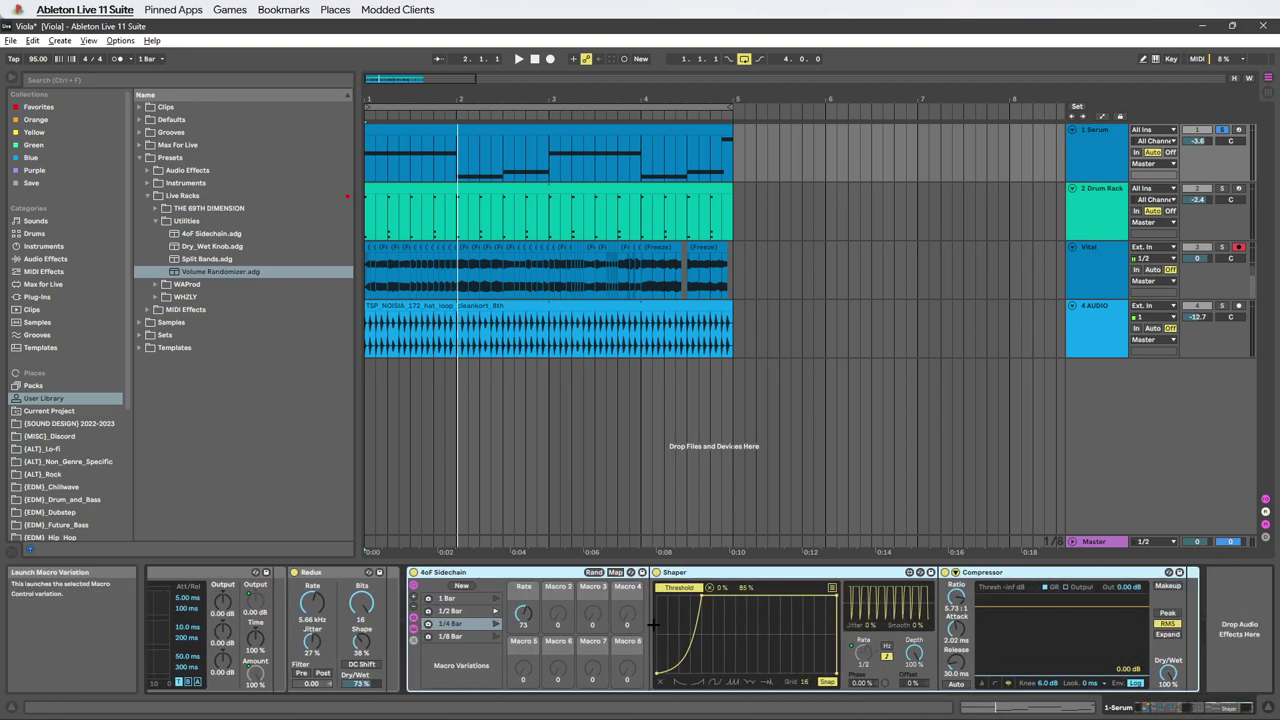
{"action": "left_click", "coordinate": [706, 573]}
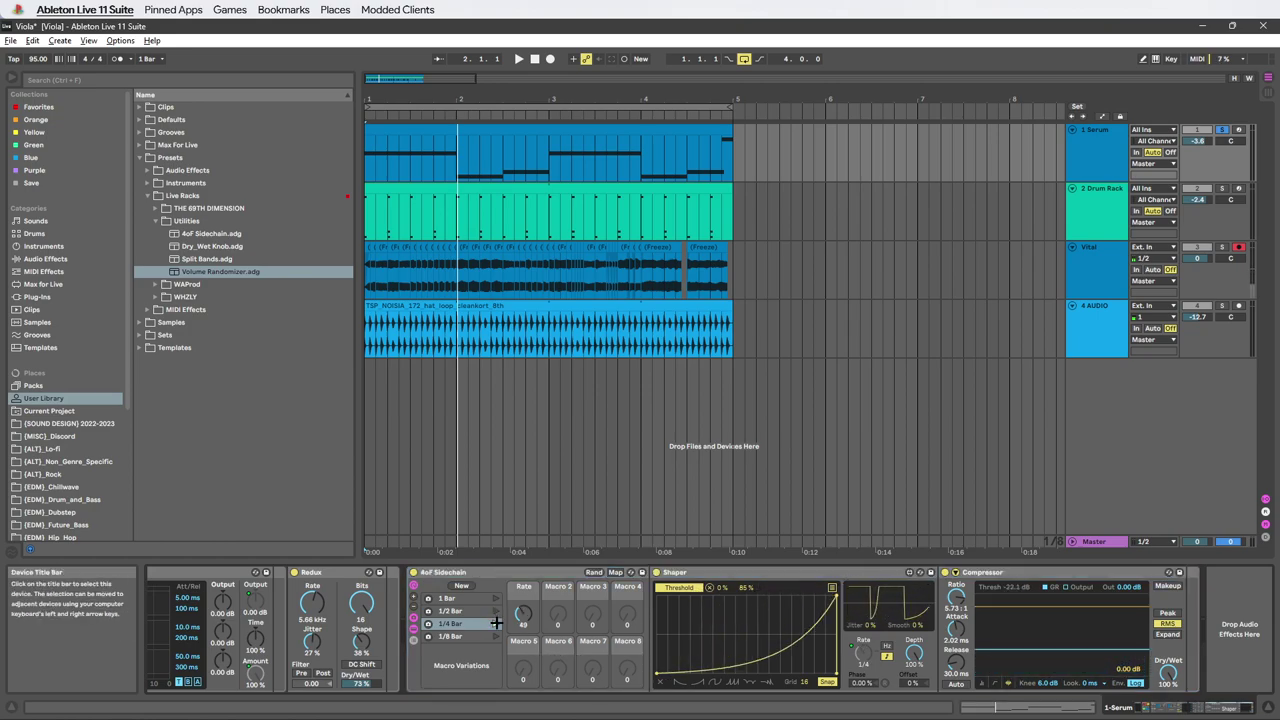
- During playback, reshape the Shaper curve so it climbs to its maximum about a third of the way across and stays flat
{"action": "key", "text": "space"}
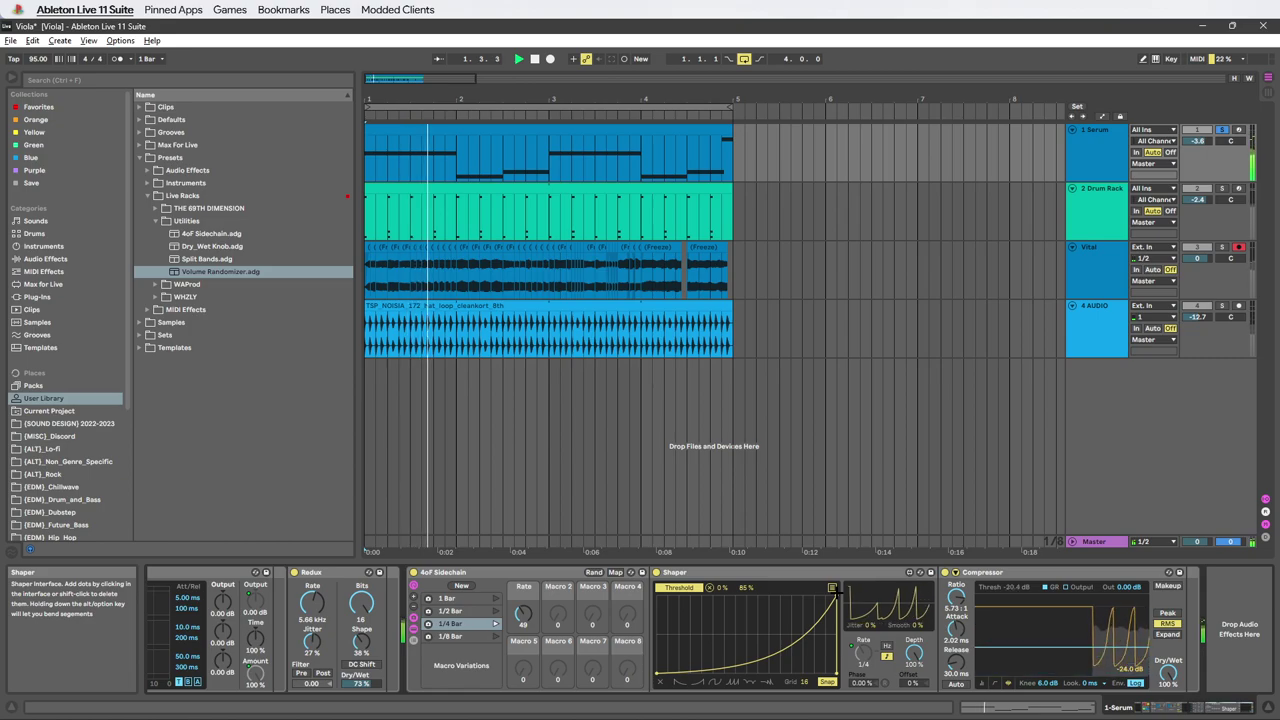
{"action": "left_click_drag", "start_coordinate": [830, 597], "coordinate": [664, 572]}
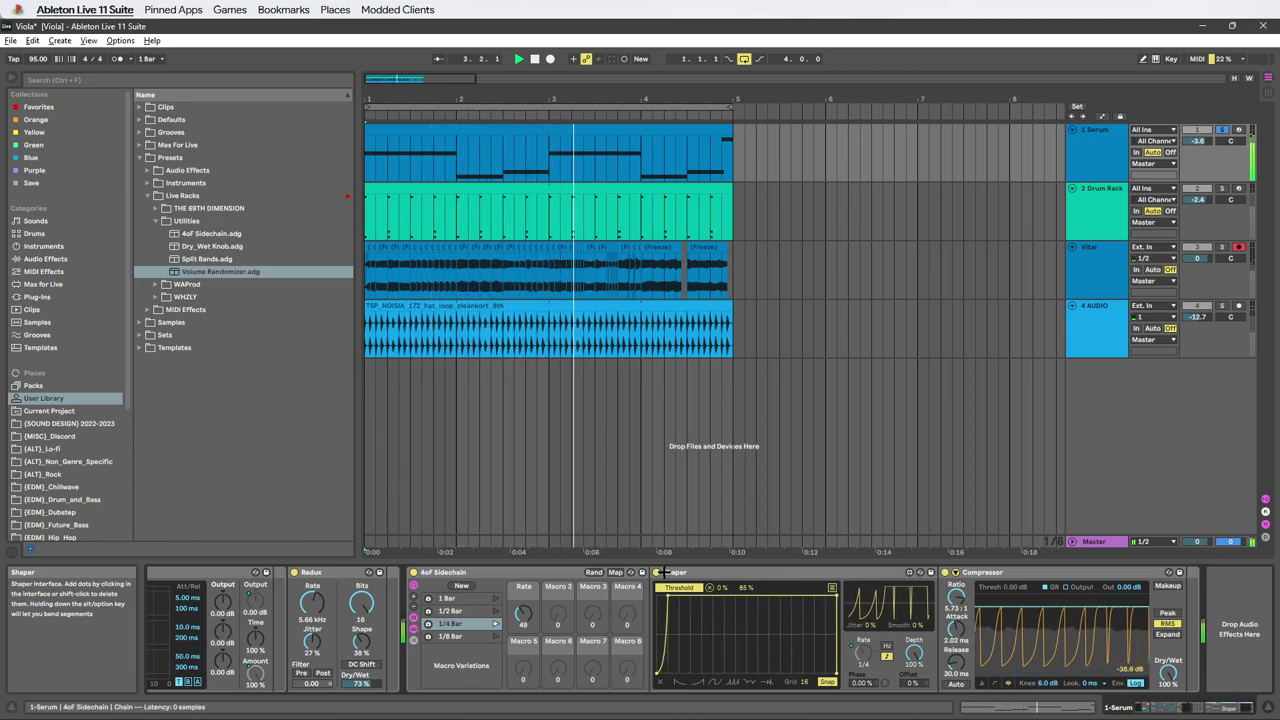
{"action": "left_click_drag", "start_coordinate": [664, 572], "coordinate": [836, 590]}
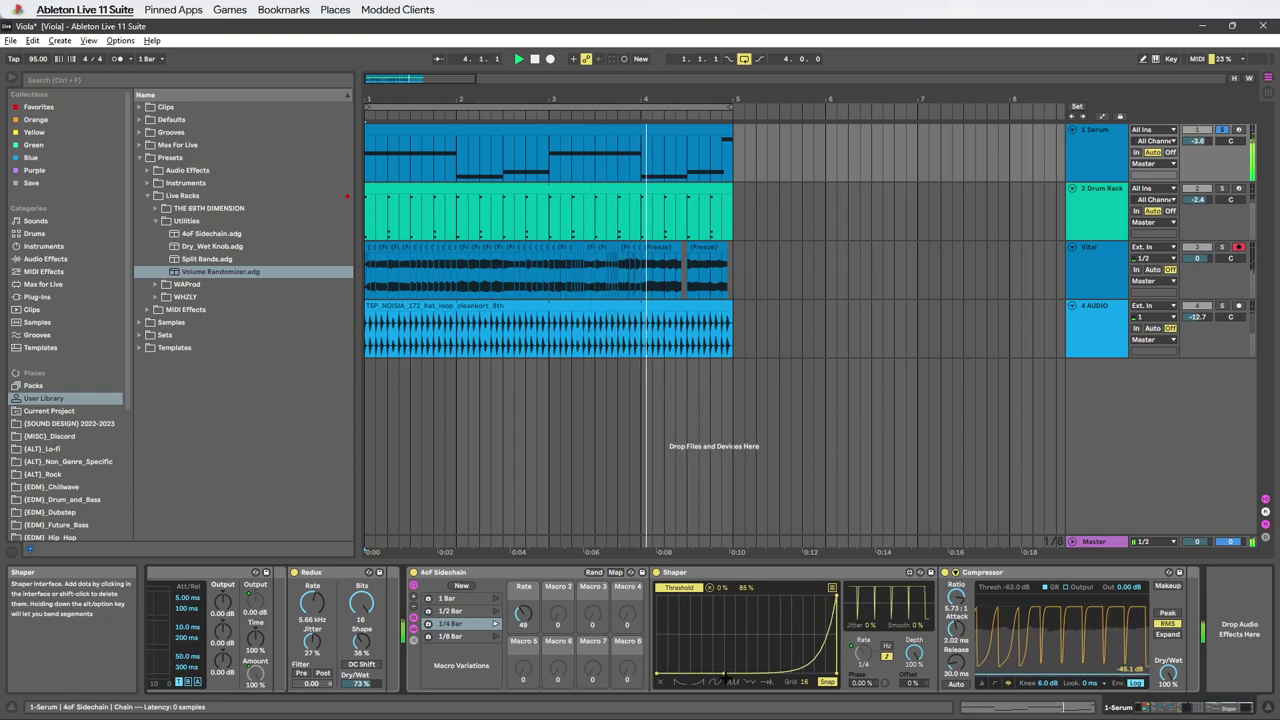
{"action": "left_click", "coordinate": [737, 648]}
{"action": "left_click_drag", "start_coordinate": [737, 648], "coordinate": [745, 633]}
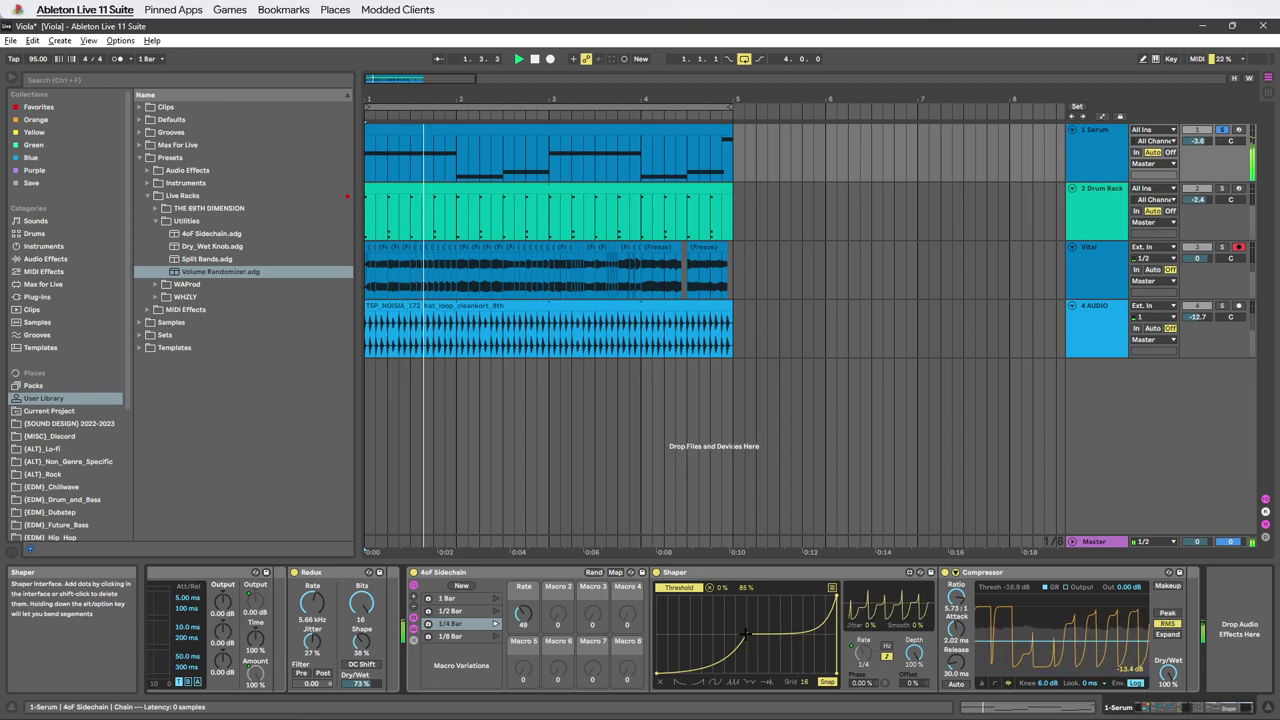
{"action": "left_click_drag", "start_coordinate": [745, 633], "coordinate": [711, 596]}
{"action": "key", "text": "space"}
{"action": "key", "text": "space"}
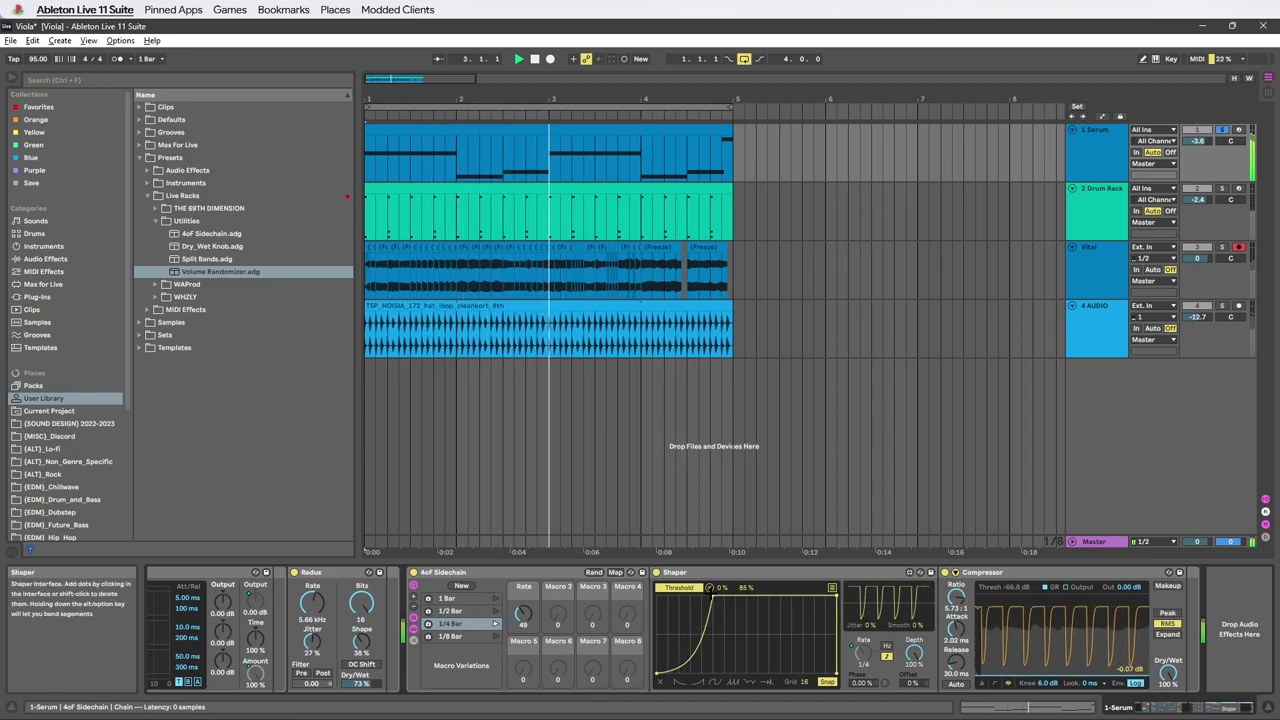
- Bend the rising segment of the Shaper curve into a gentler, nearly straight slope while listening to the Serum track
{"action": "left_click", "coordinate": [698, 626]}
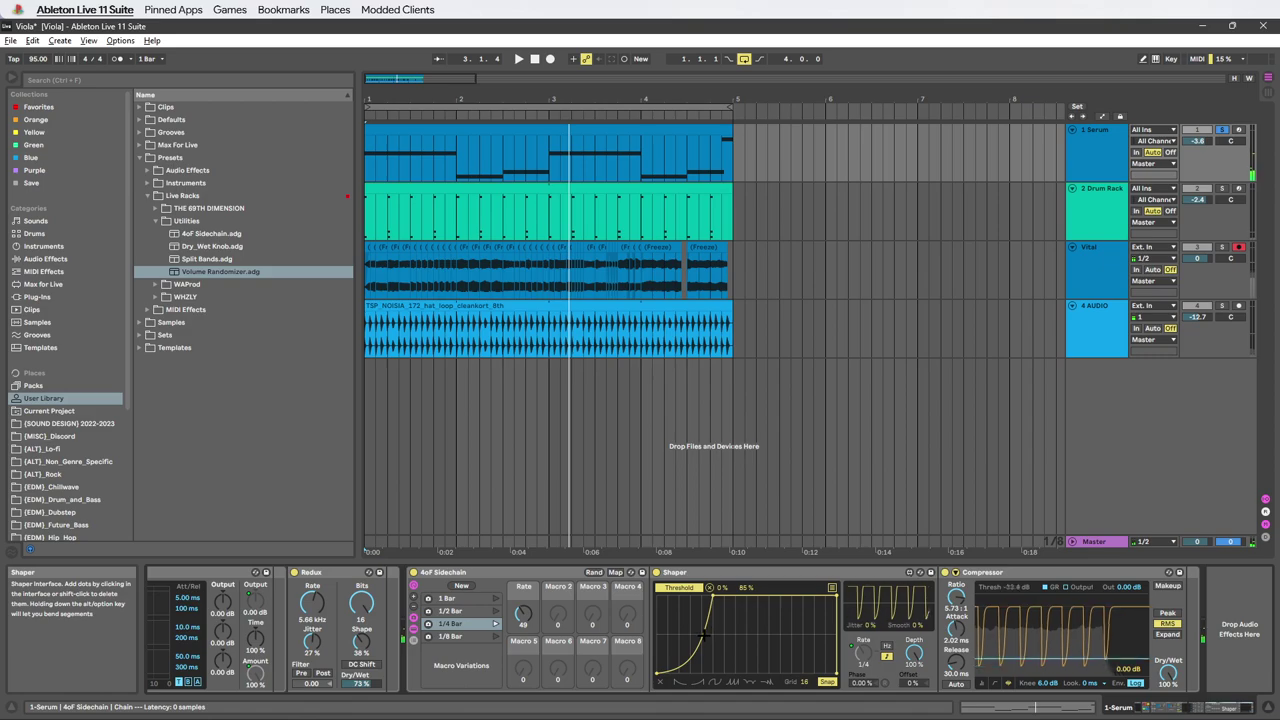
{"action": "key", "text": "super"}
{"action": "key", "text": "super"}
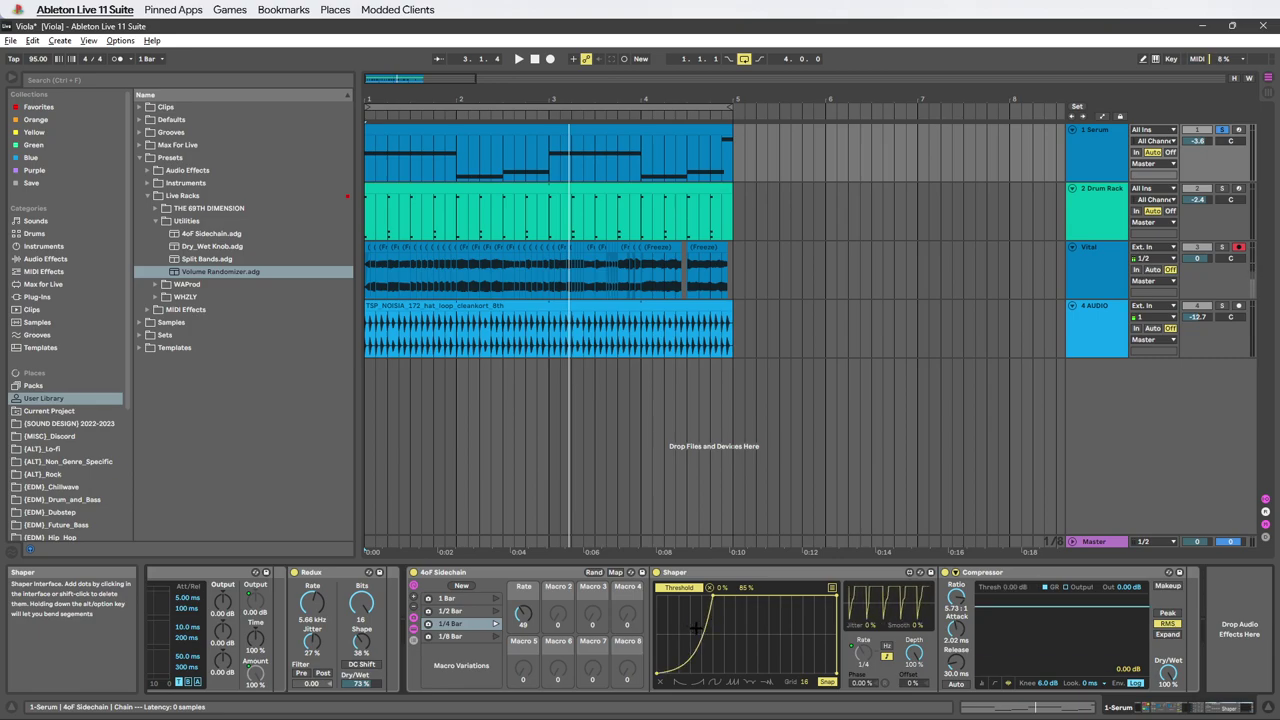
{"action": "key", "text": "space"}
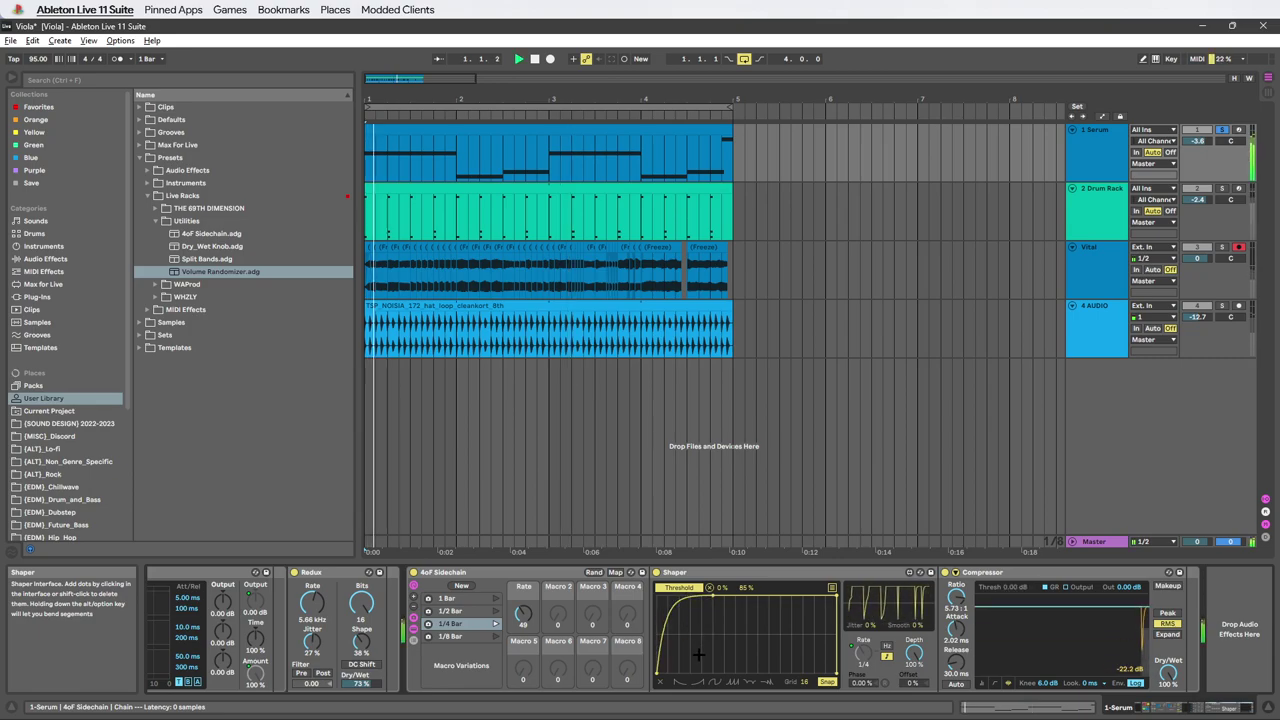
{"action": "left_click_drag", "start_coordinate": [706, 655], "coordinate": [694, 630]}
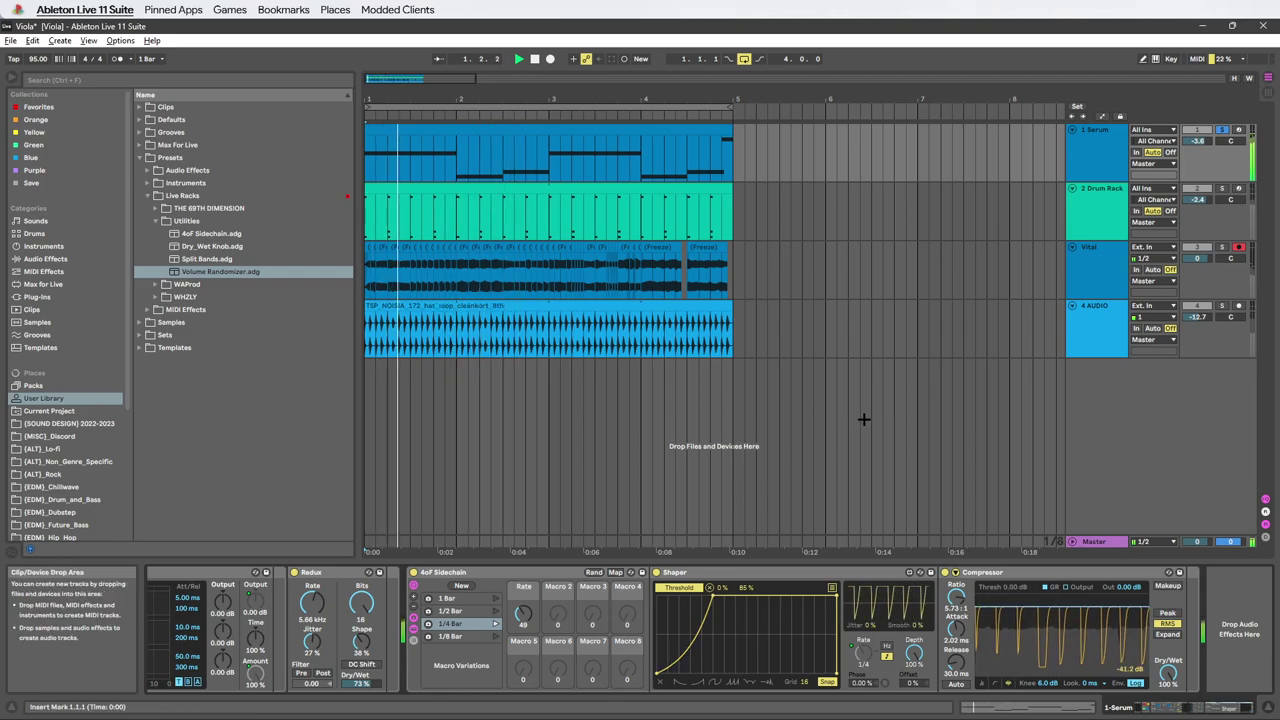
{"action": "key", "text": "space"}
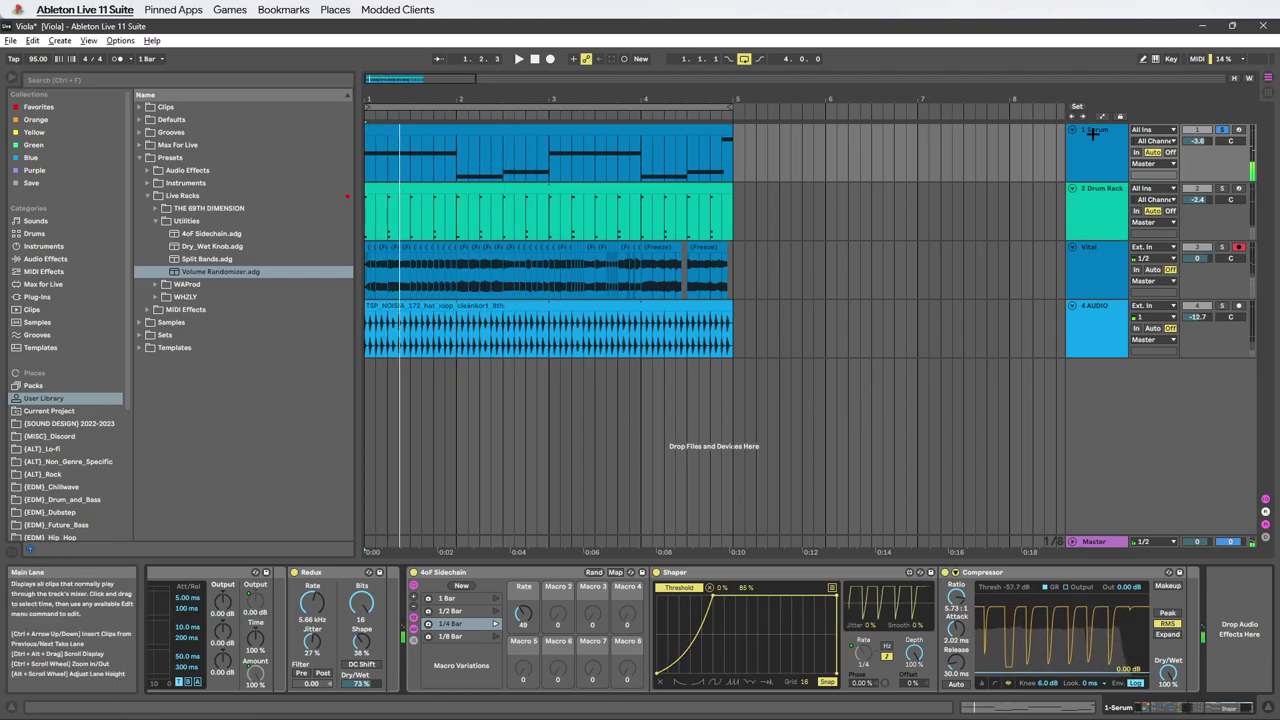
- Examine the Split Bands rack and the devices around it in the Serum track's device chain
{"action": "left_click", "coordinate": [1094, 206]}
{"action": "left_click", "coordinate": [1111, 175]}
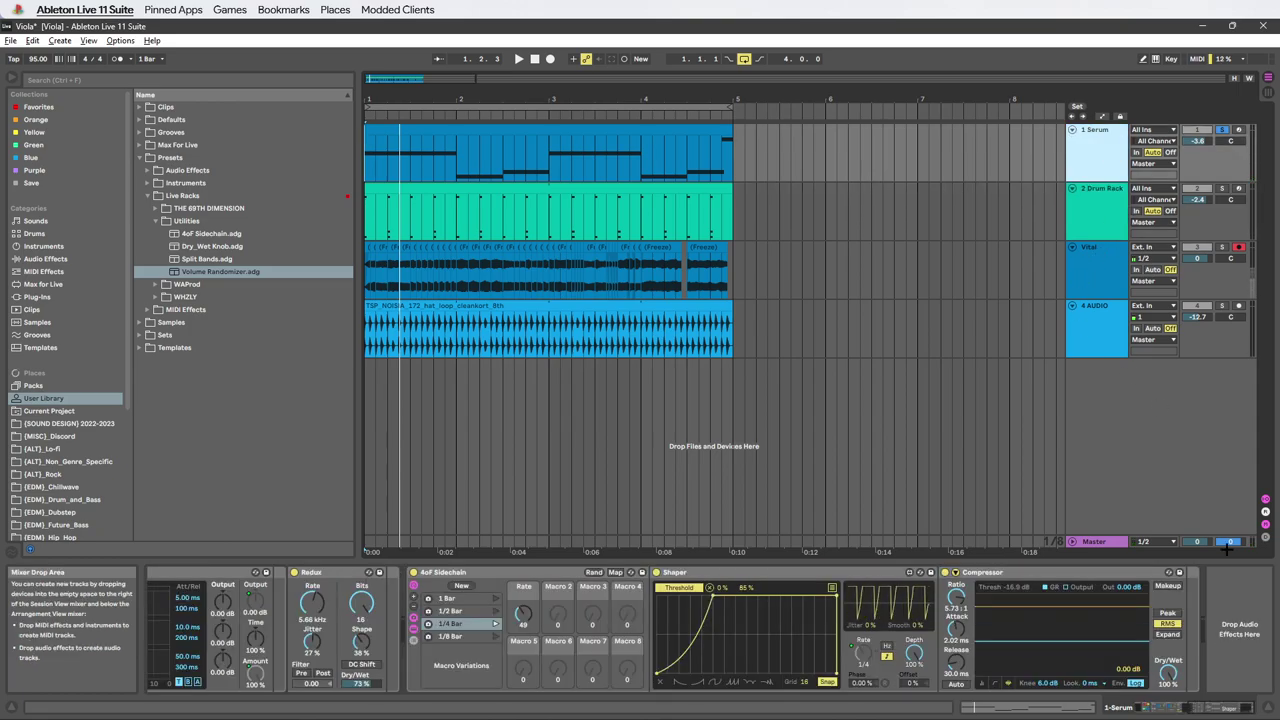
{"action": "left_click_drag", "start_coordinate": [1217, 706], "coordinate": [1170, 706]}
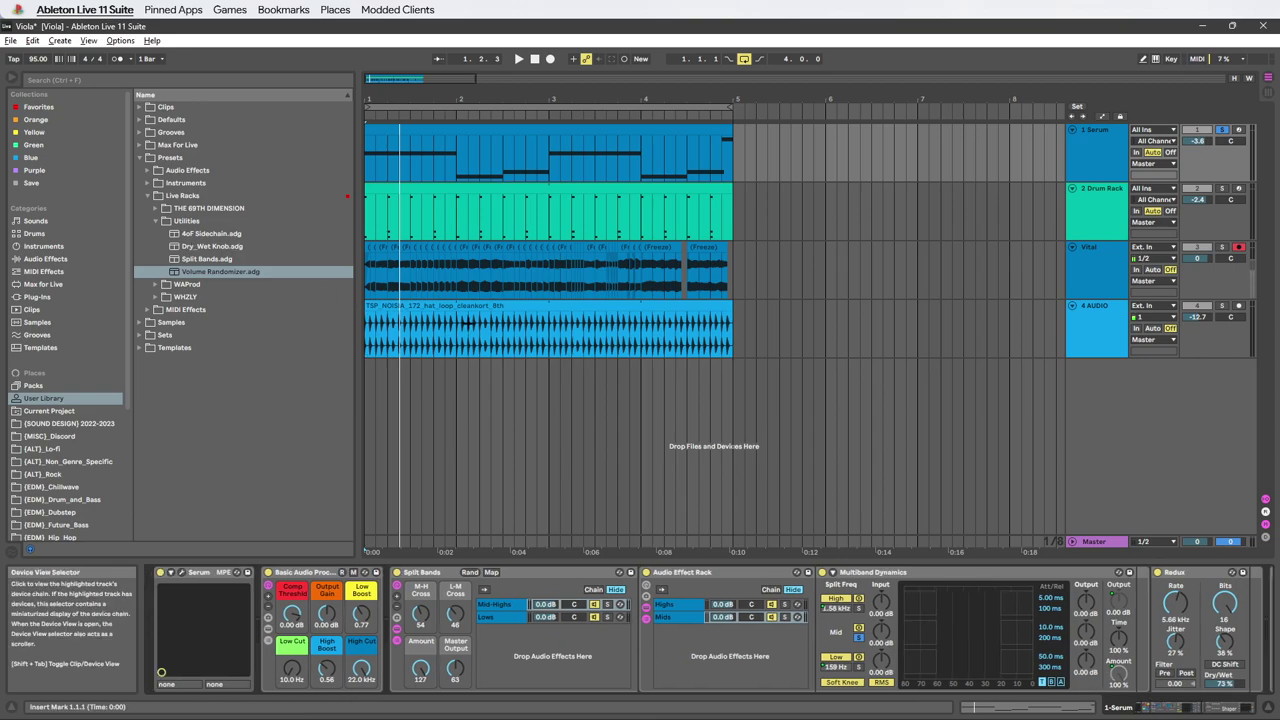
{"action": "left_click_drag", "start_coordinate": [320, 409], "coordinate": [1198, 706]}
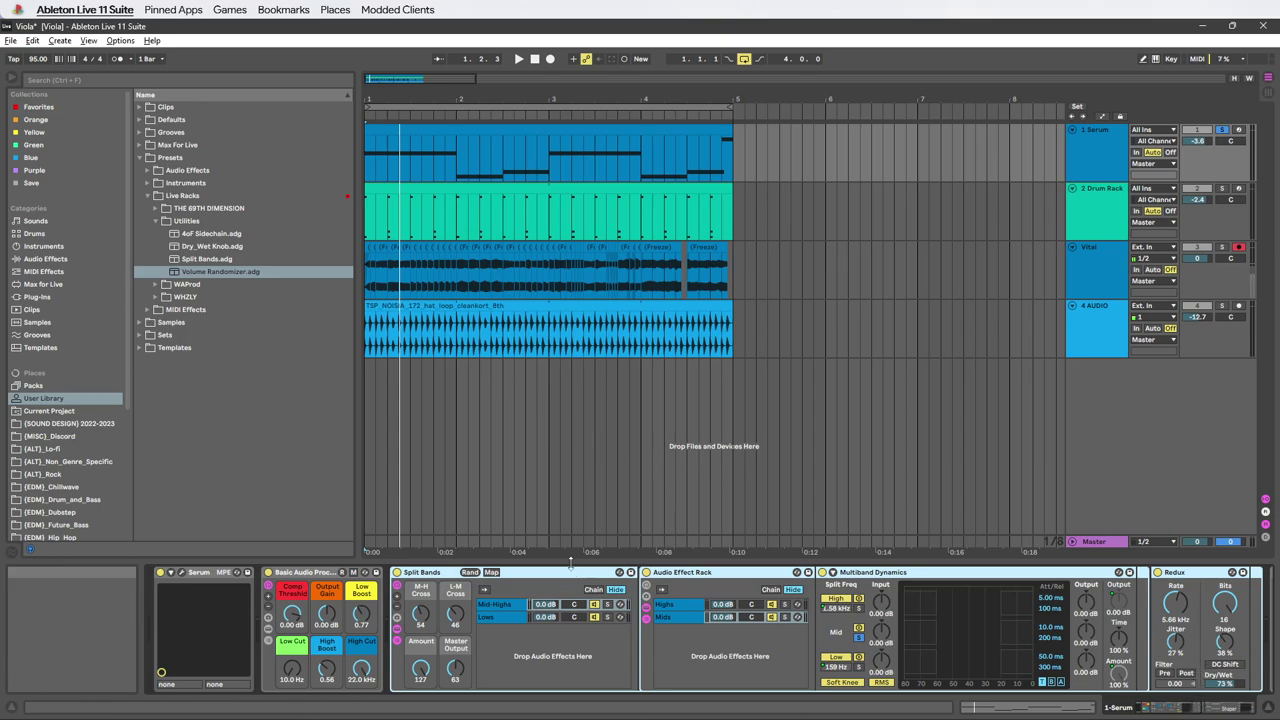
- Load the Split Bands.adg preset onto a new audio track, unfold the track and show the rack's chains and devices
{"action": "left_click_drag", "start_coordinate": [197, 262], "coordinate": [1022, 379]}
{"action": "left_click_drag", "start_coordinate": [1104, 395], "coordinate": [1100, 391]}
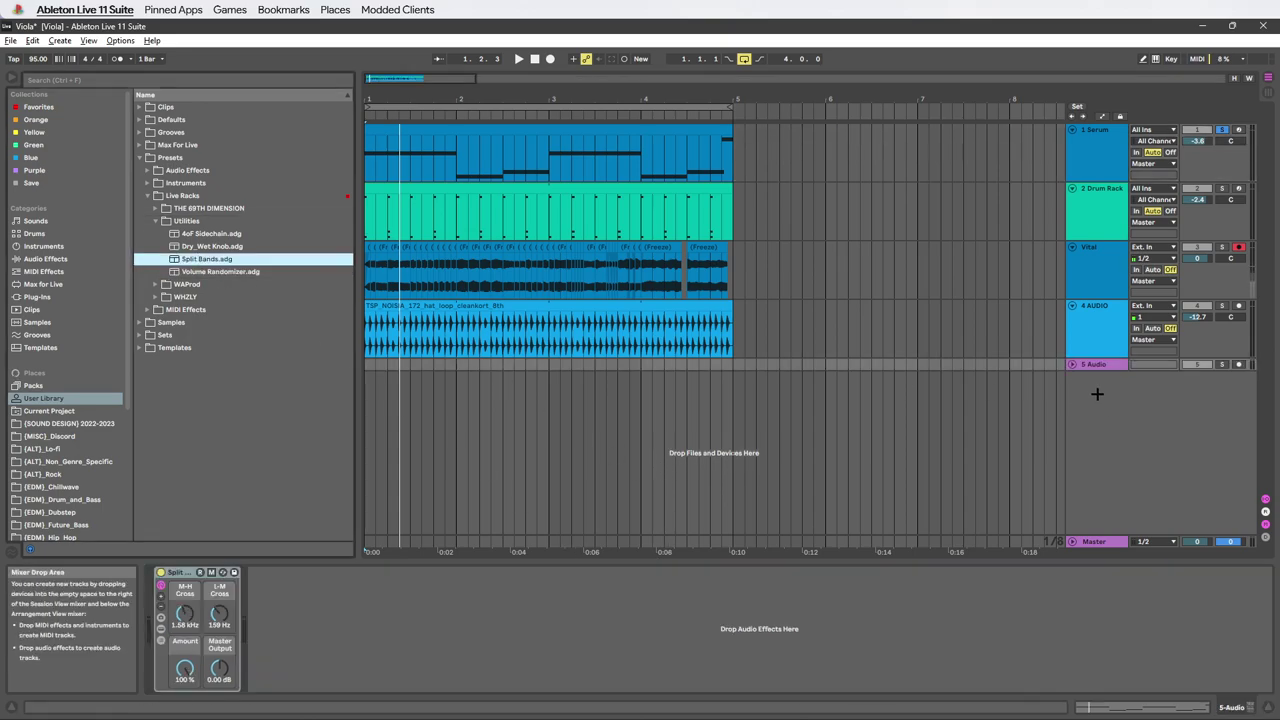
{"action": "left_click", "coordinate": [160, 628]}
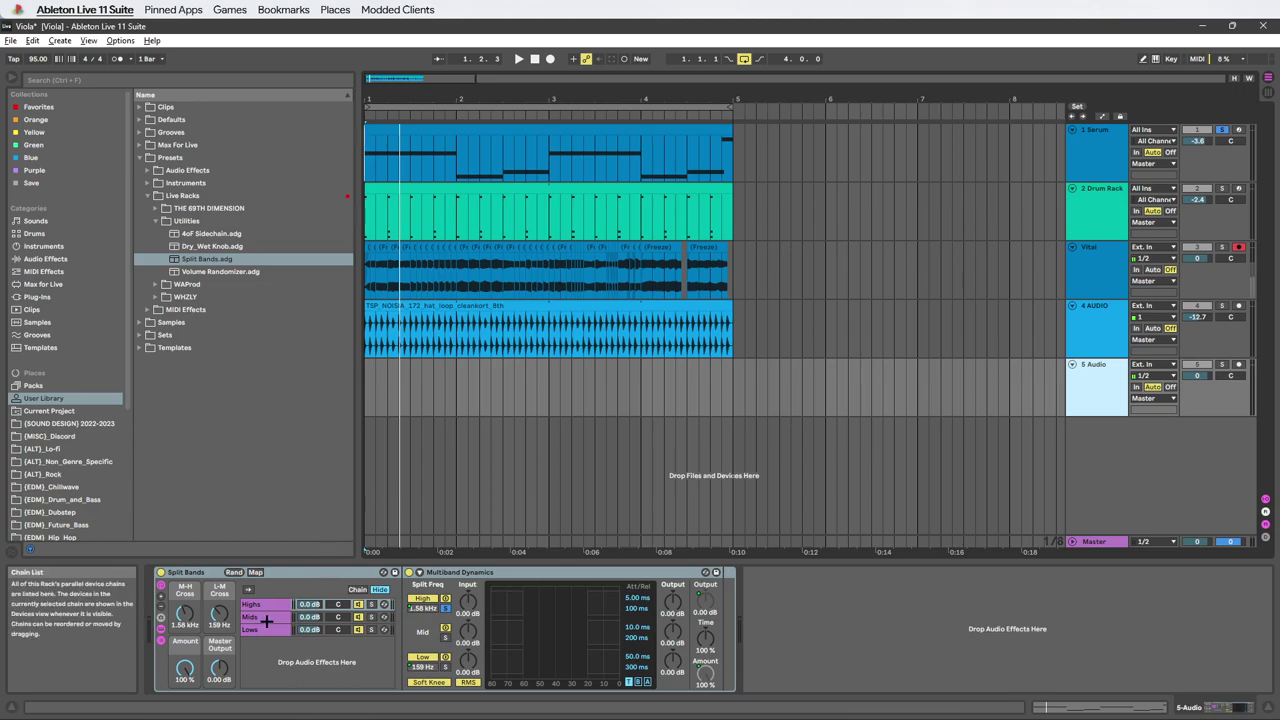
- Go through the Highs, Mids and Lows chains of the new Split Bands rack, ending on Highs
{"action": "left_click", "coordinate": [266, 620]}
{"action": "left_click", "coordinate": [266, 605]}
{"action": "left_click", "coordinate": [263, 618]}
{"action": "left_click", "coordinate": [264, 629]}
{"action": "left_click", "coordinate": [268, 605]}
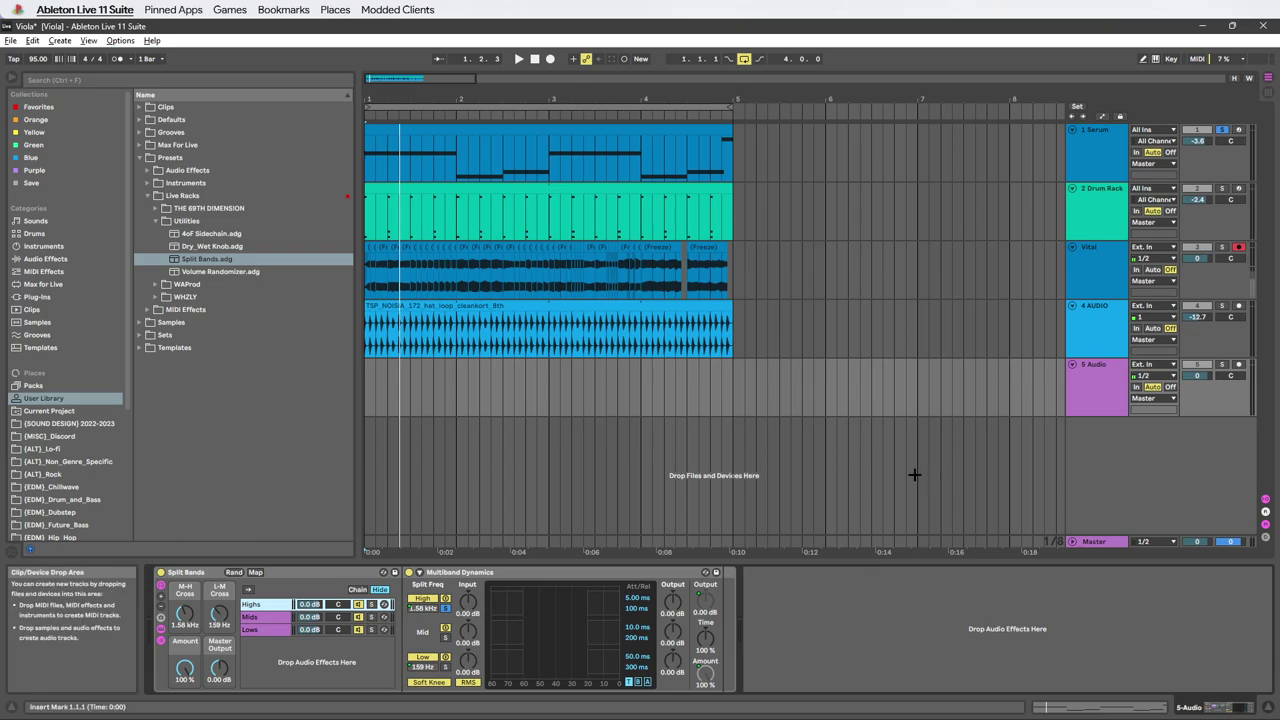
- Delete the Split Bands rack from the 5 Audio track
{"action": "left_click", "coordinate": [209, 571]}
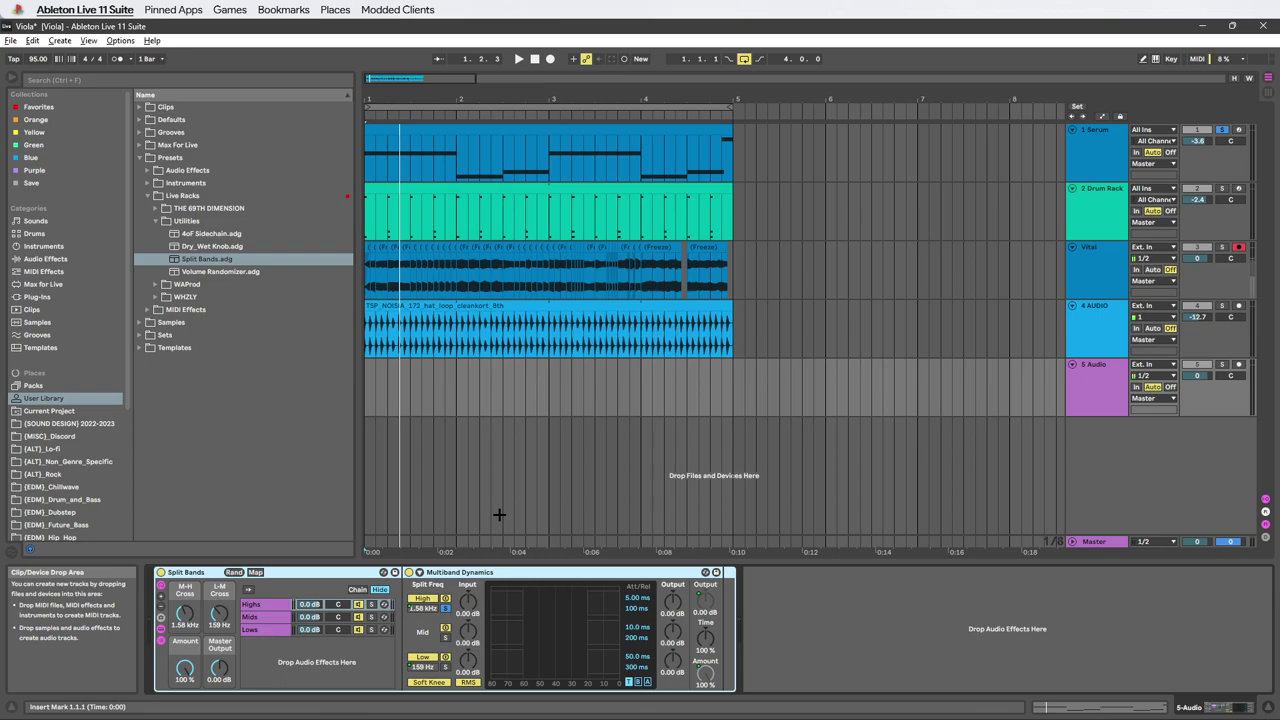
{"action": "key", "text": "Delete"}
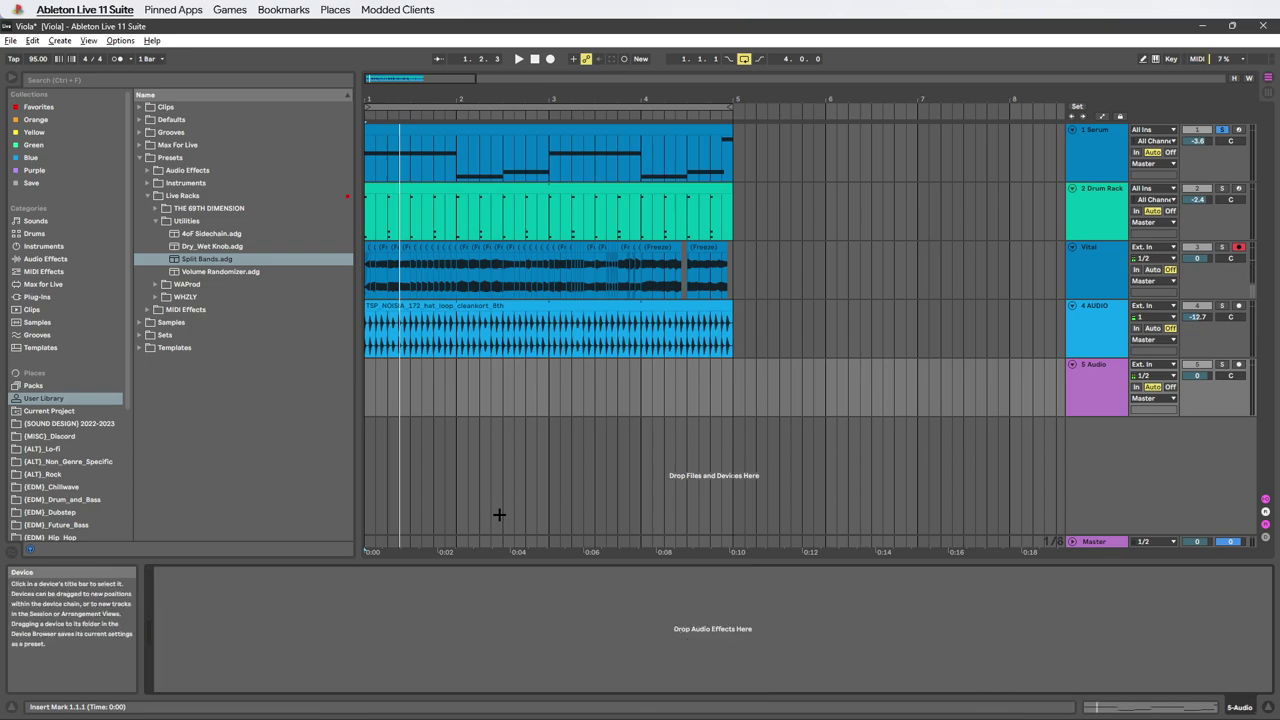
- Compare the Serum track's sound with the Redux inside its Split Bands rack bypassed and switched back on
{"action": "left_click", "coordinate": [1105, 135]}
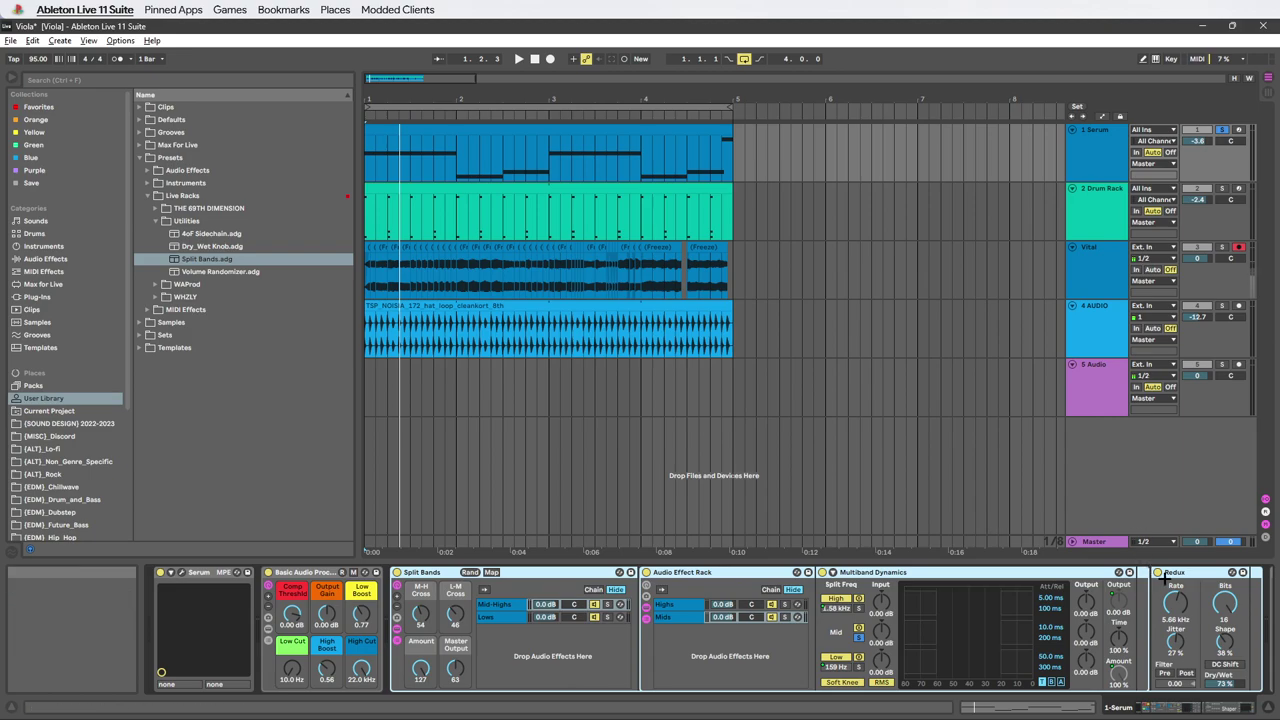
{"action": "left_click", "coordinate": [1172, 572]}
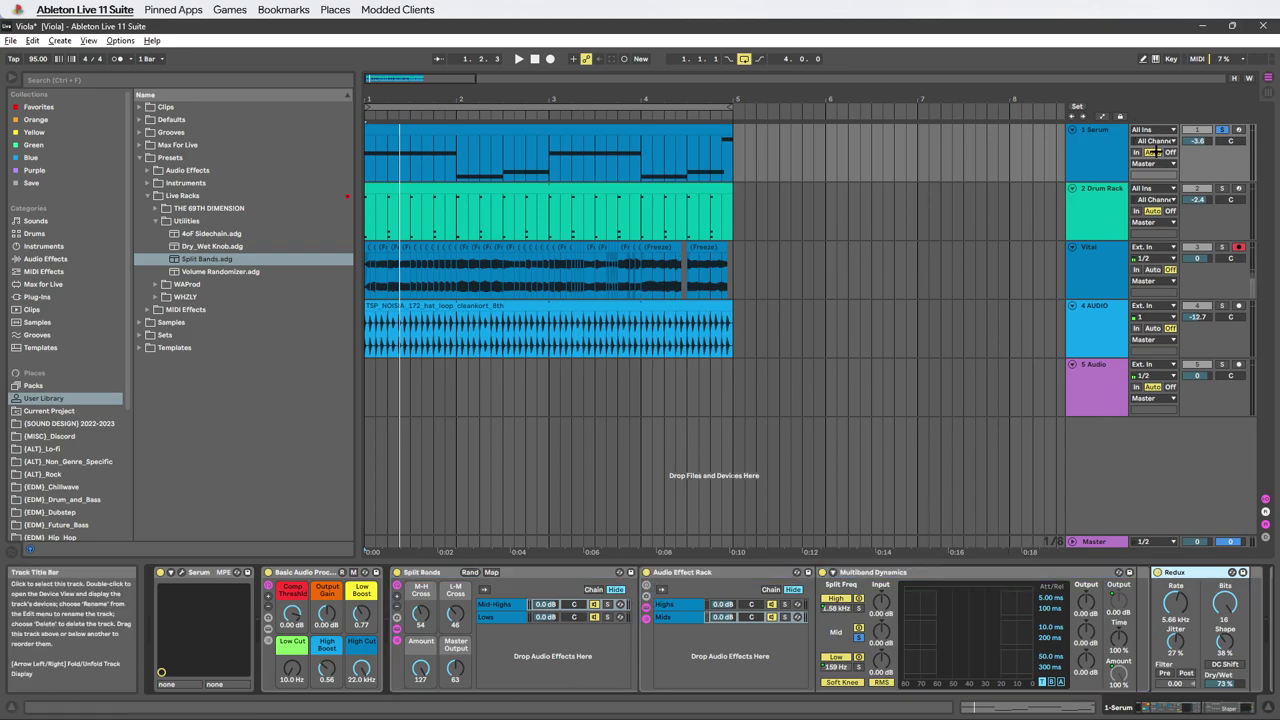
{"action": "left_click", "coordinate": [1156, 573]}
{"action": "key", "text": "space"}
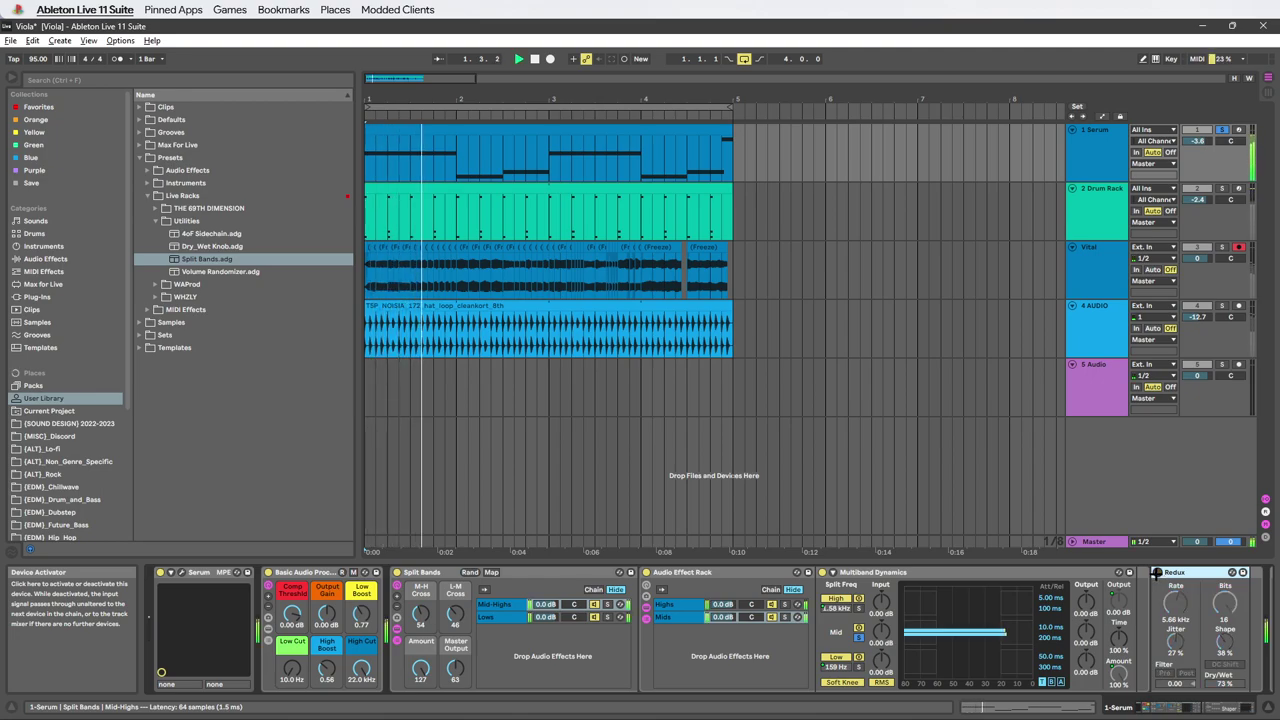
{"action": "key", "text": "space"}
{"action": "left_click", "coordinate": [1157, 573]}
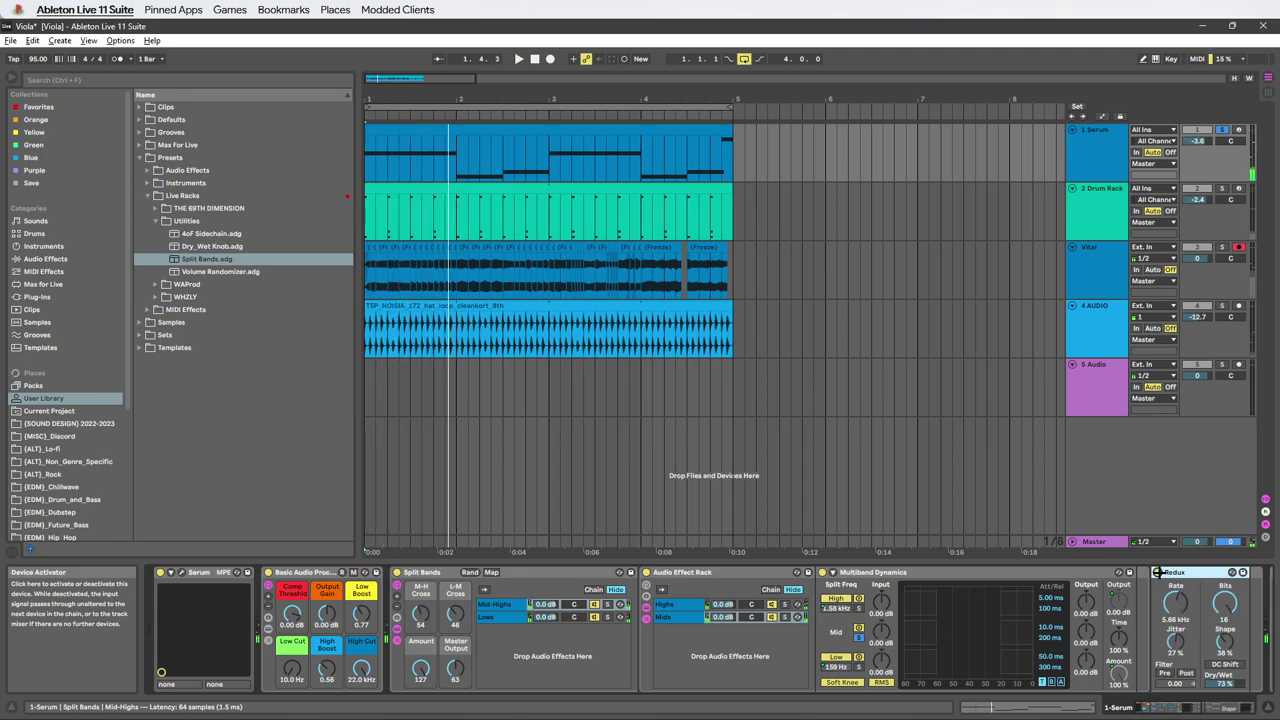
{"action": "key", "text": "space"}
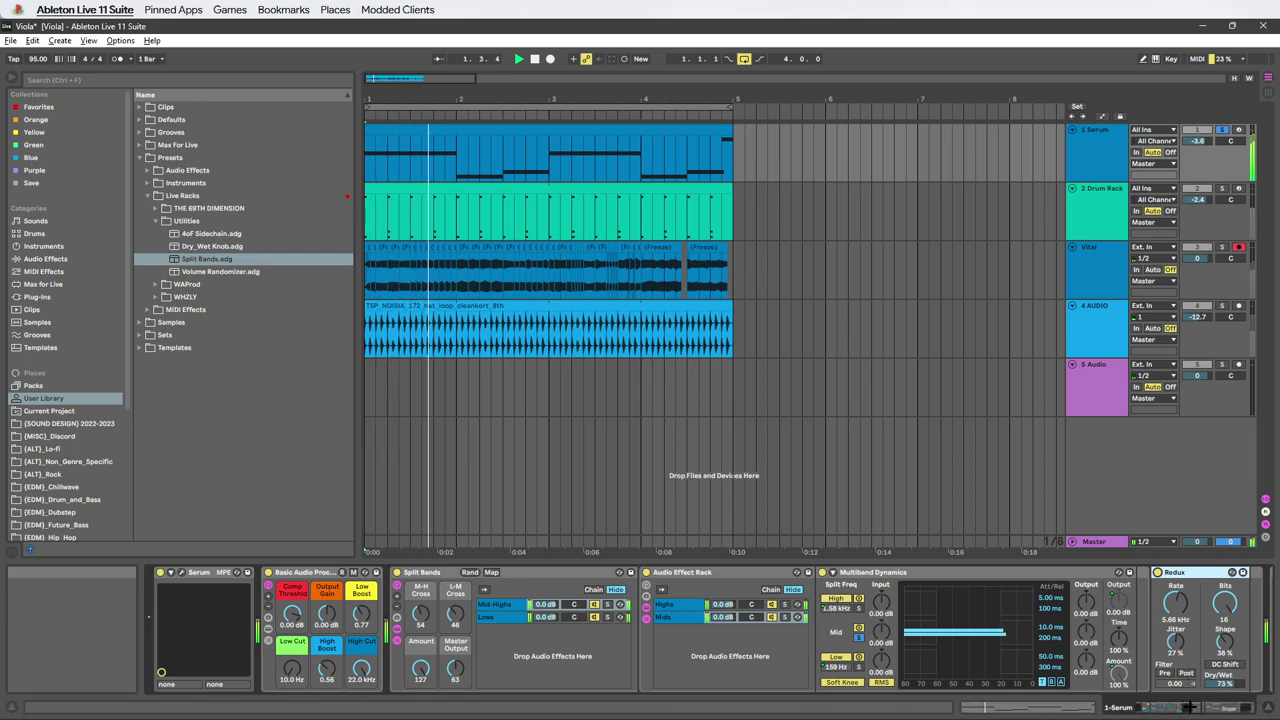
{"action": "left_click_drag", "start_coordinate": [1190, 707], "coordinate": [1220, 707]}
{"action": "key", "text": "space"}
- Move Redux out of the Split Bands rack to just before 4oF Sidechain and play the Serum track
{"action": "left_click_drag", "start_coordinate": [703, 572], "coordinate": [786, 586]}
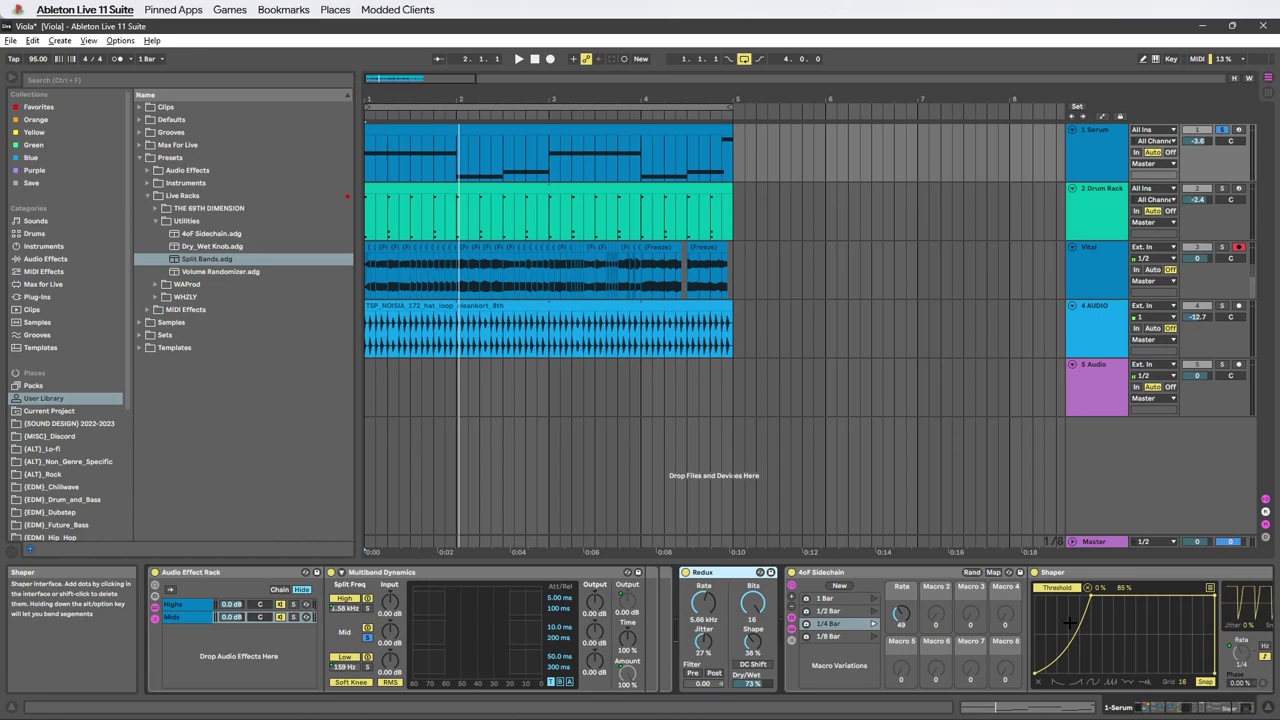
{"action": "key", "text": "space"}
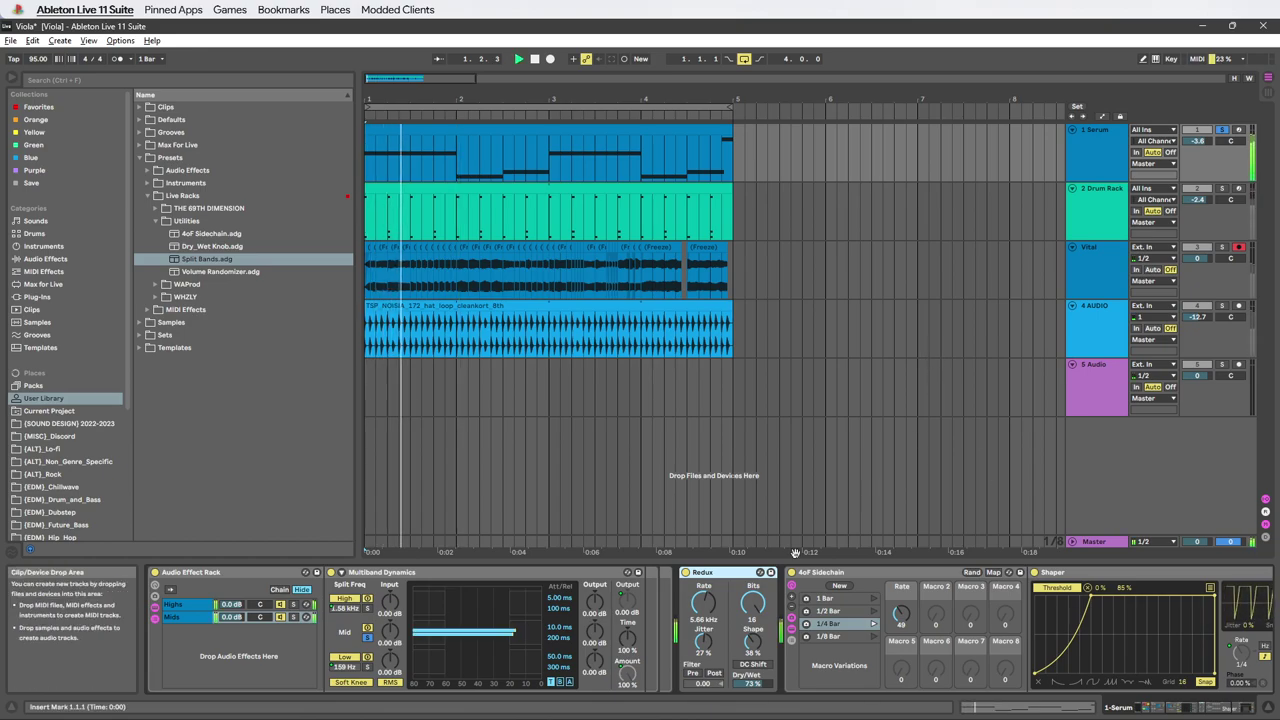
{"action": "key", "text": "space"}
- Put Redux back inside the Serum track's Split Bands rack, after Multiband Dynamics
{"action": "left_click_drag", "start_coordinate": [723, 573], "coordinate": [762, 574]}
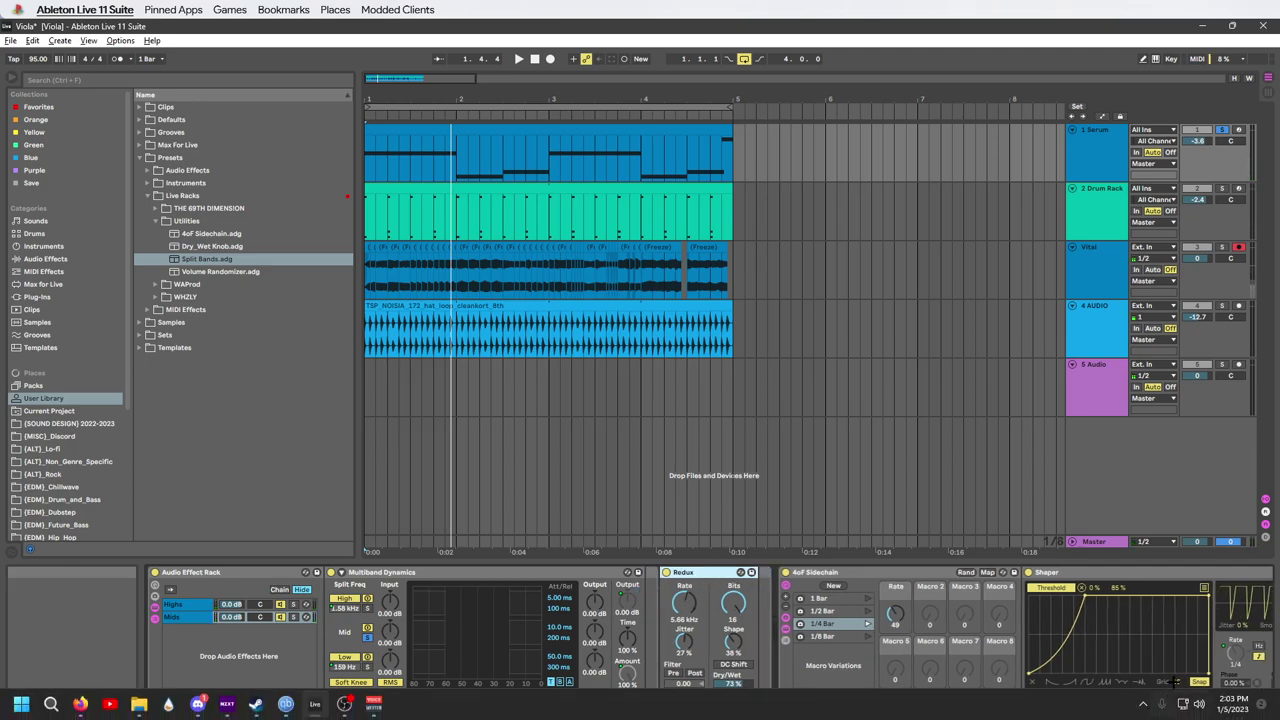
{"action": "left_click_drag", "start_coordinate": [1196, 706], "coordinate": [1172, 704]}
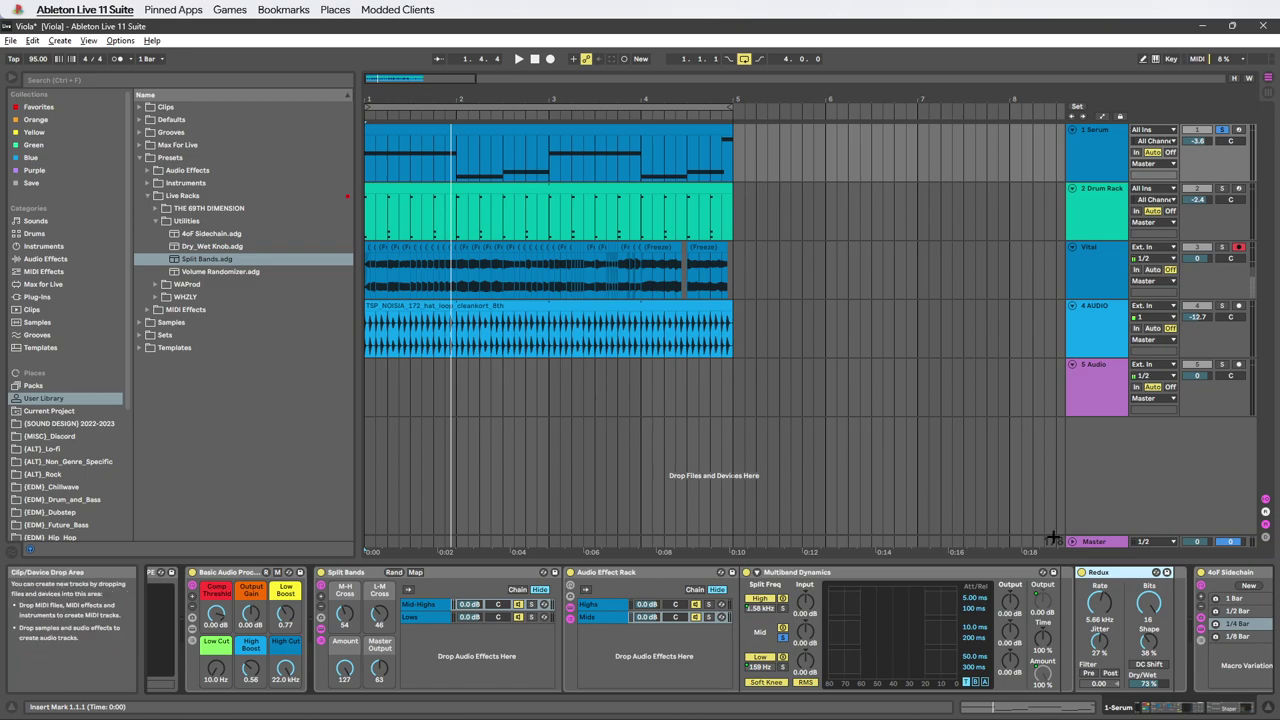
{"action": "scroll", "coordinate": [1180, 707], "scroll_direction": "up", "scroll_amount": 2}
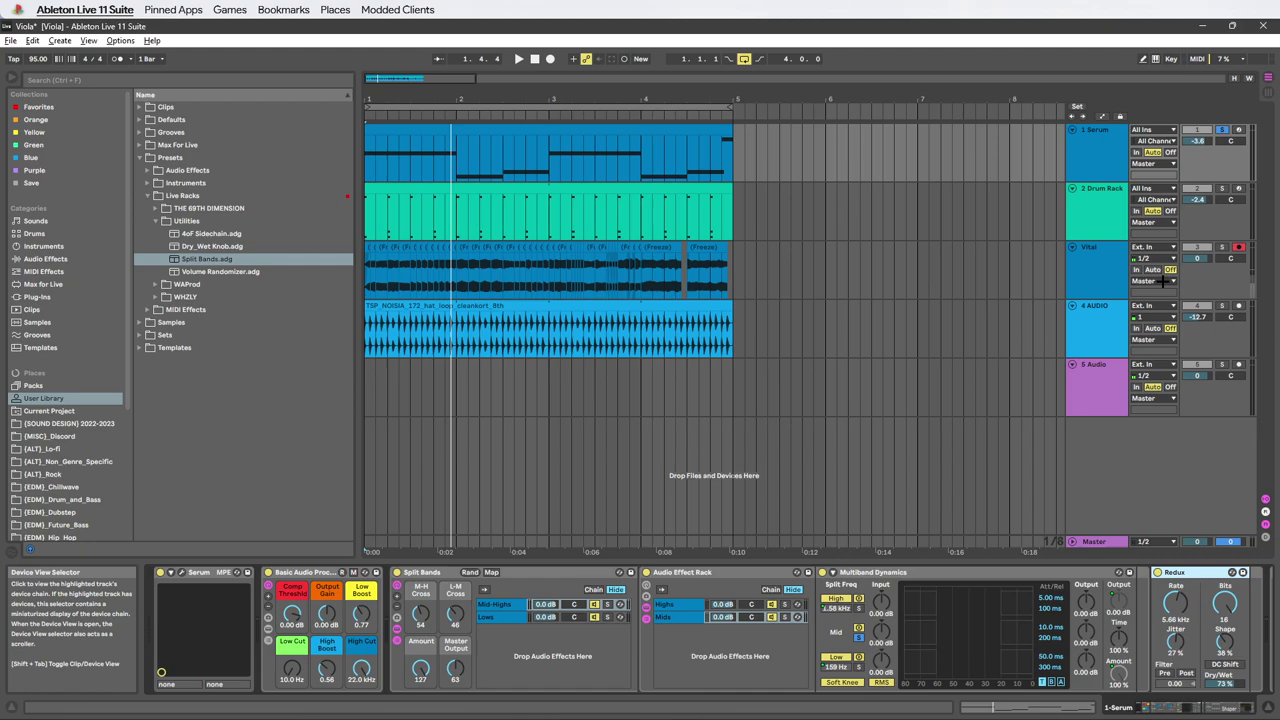
- Solo the 4 AUDIO track and play it with its 4oF Sidechain rack bypassed
{"action": "left_click", "coordinate": [1101, 258]}
{"action": "left_click", "coordinate": [1106, 206]}
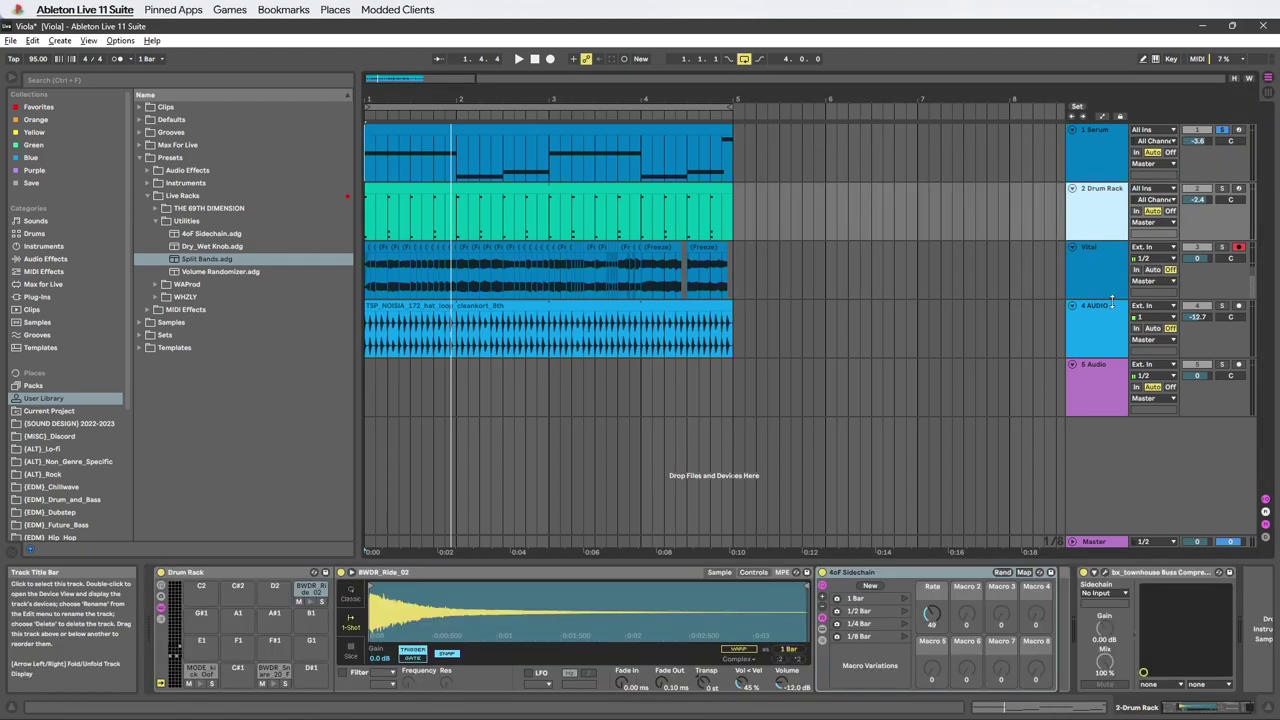
{"action": "left_click", "coordinate": [1104, 328]}
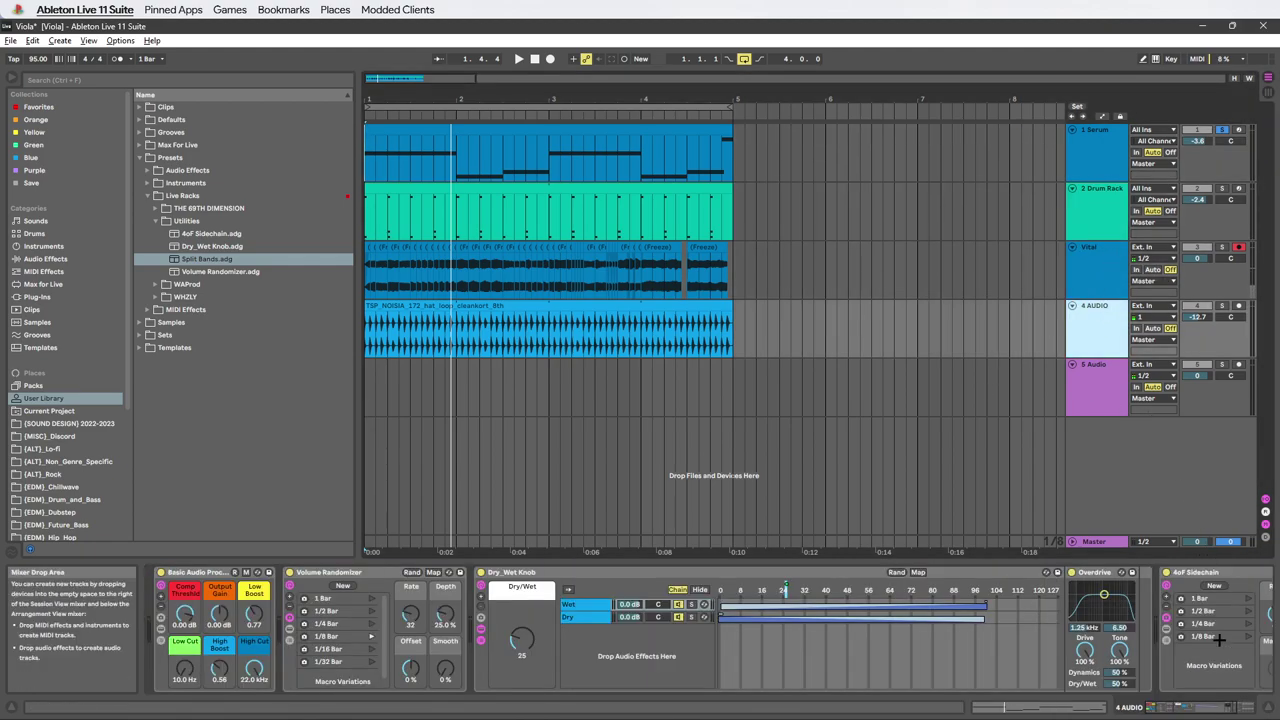
{"action": "left_click", "coordinate": [1209, 704]}
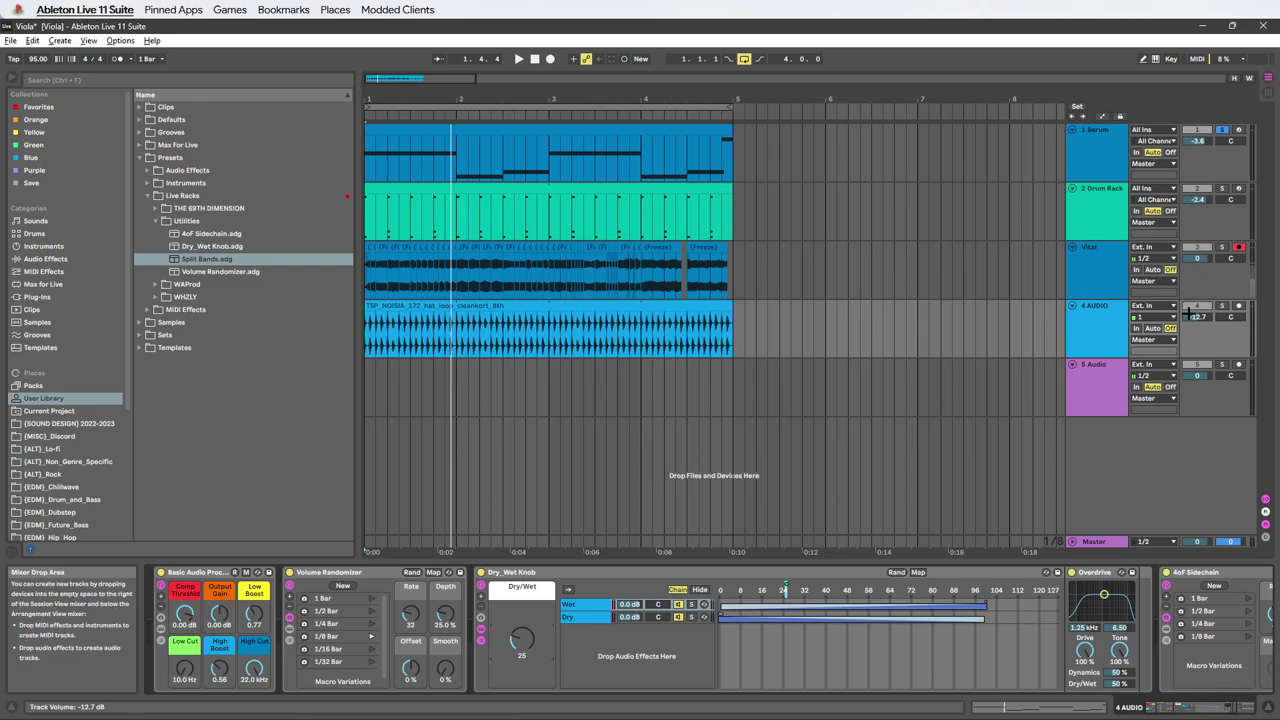
{"action": "left_click", "coordinate": [1220, 305]}
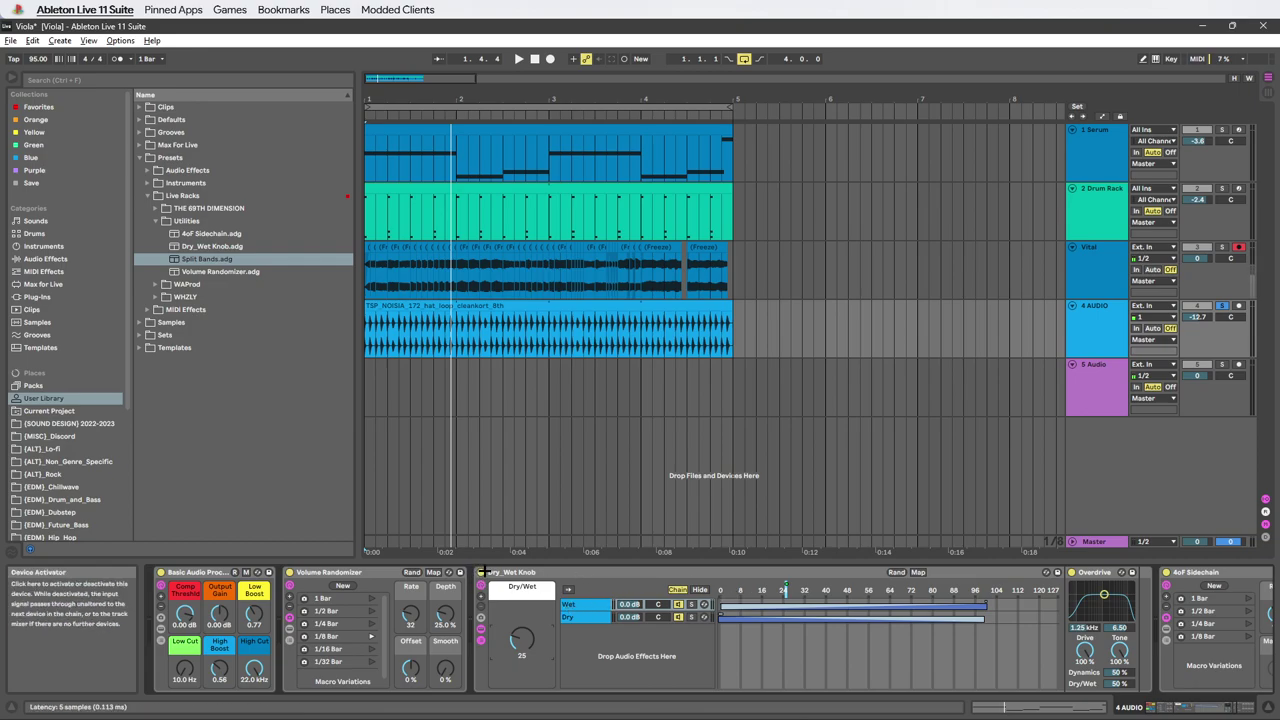
{"action": "key", "text": "space"}
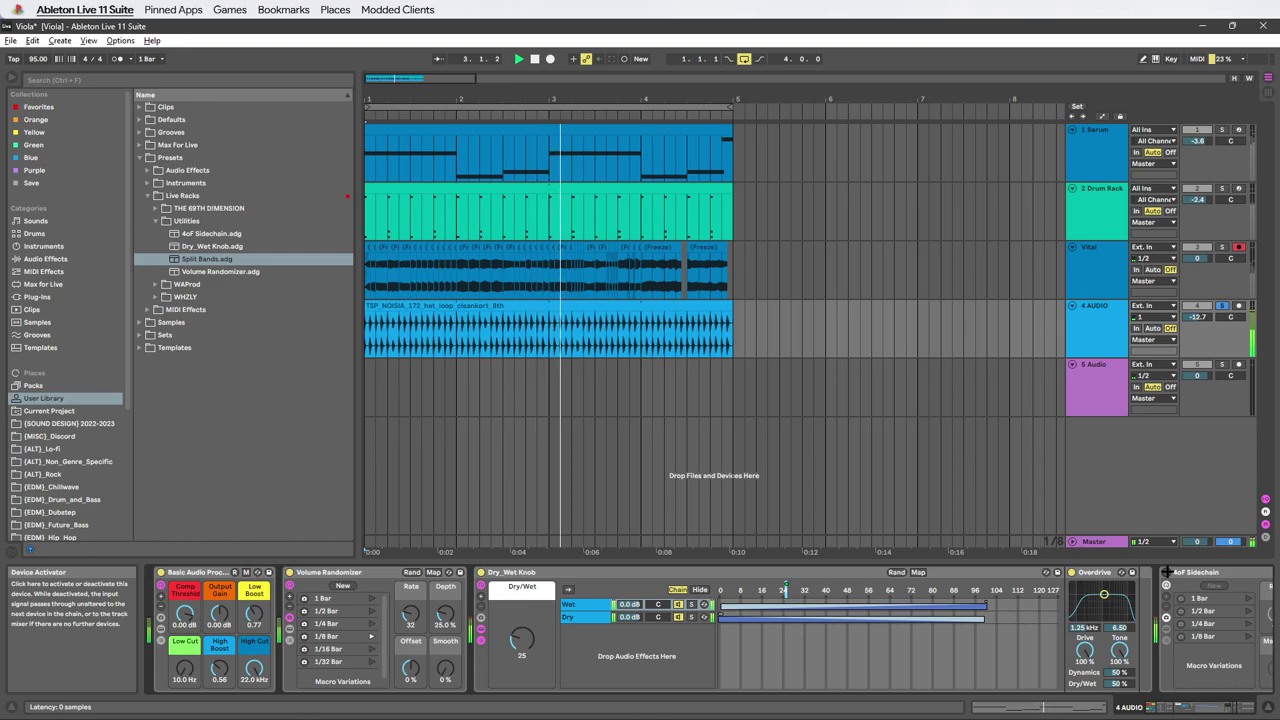
{"action": "key", "text": "space"}
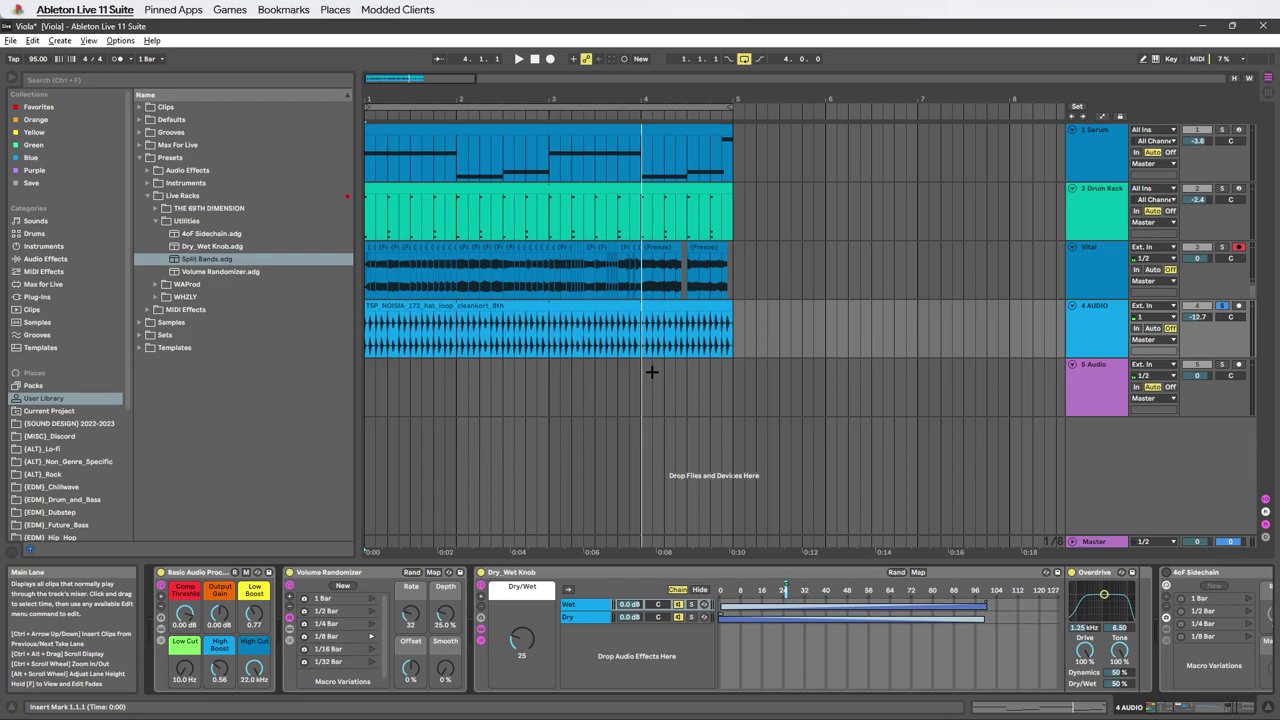
- Audition the Volume Randomizer's 1/32 Bar variation on the 4 AUDIO track and return to 1/8 Bar
{"action": "left_click", "coordinate": [371, 661]}
{"action": "key", "text": "space"}
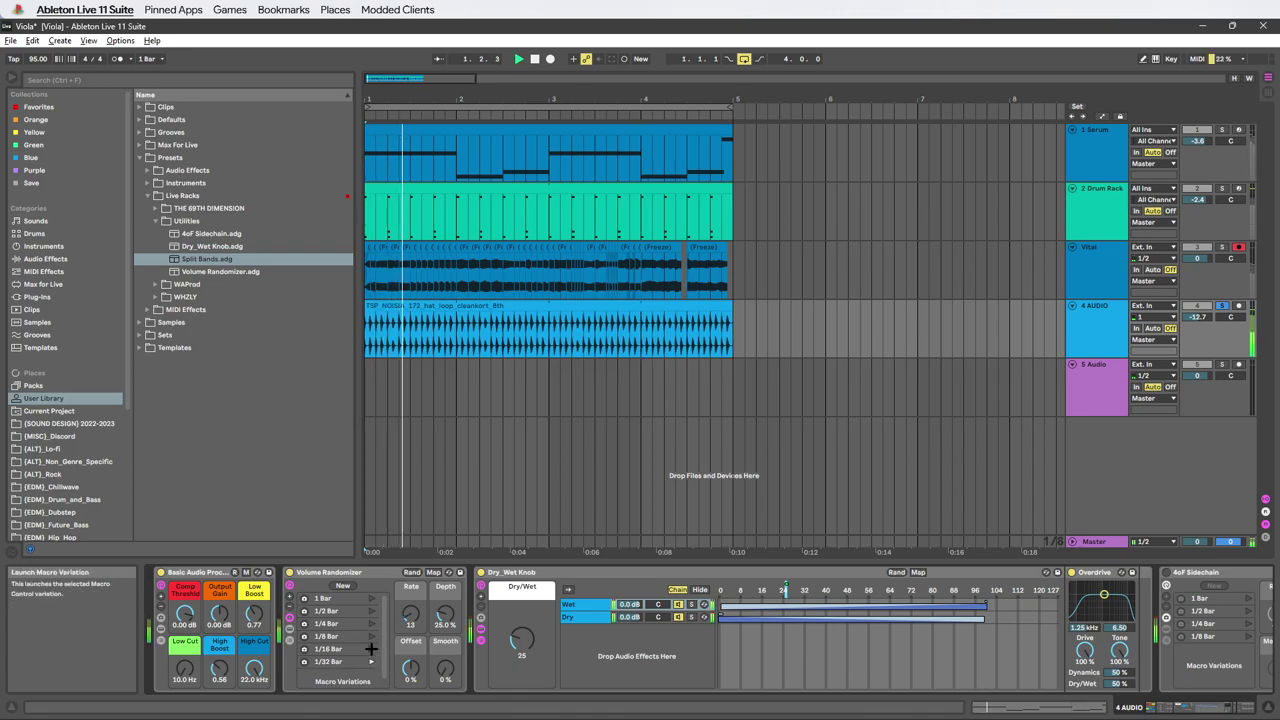
{"action": "left_click", "coordinate": [371, 636]}
{"action": "key", "text": "space"}
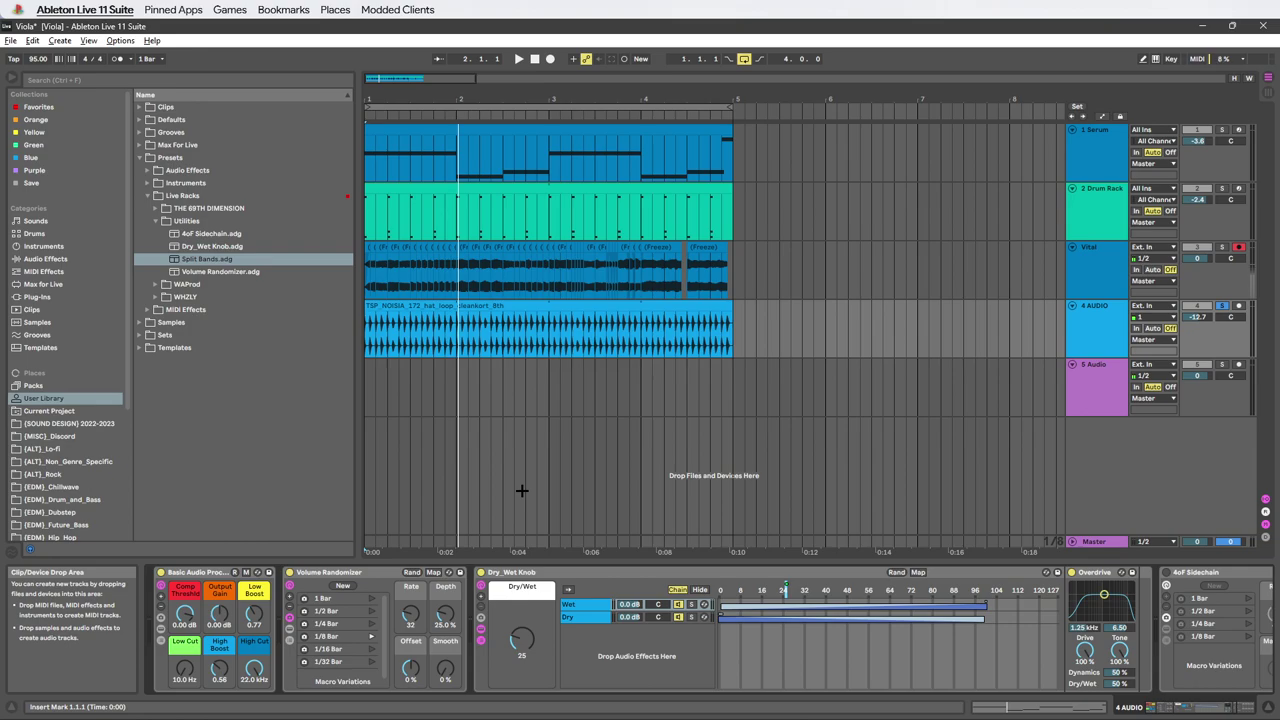
- Listen to the 1/8 Bar variation and briefly reveal the LFO and Utility devices inside the Volume Randomizer rack
{"action": "key", "text": "space"}
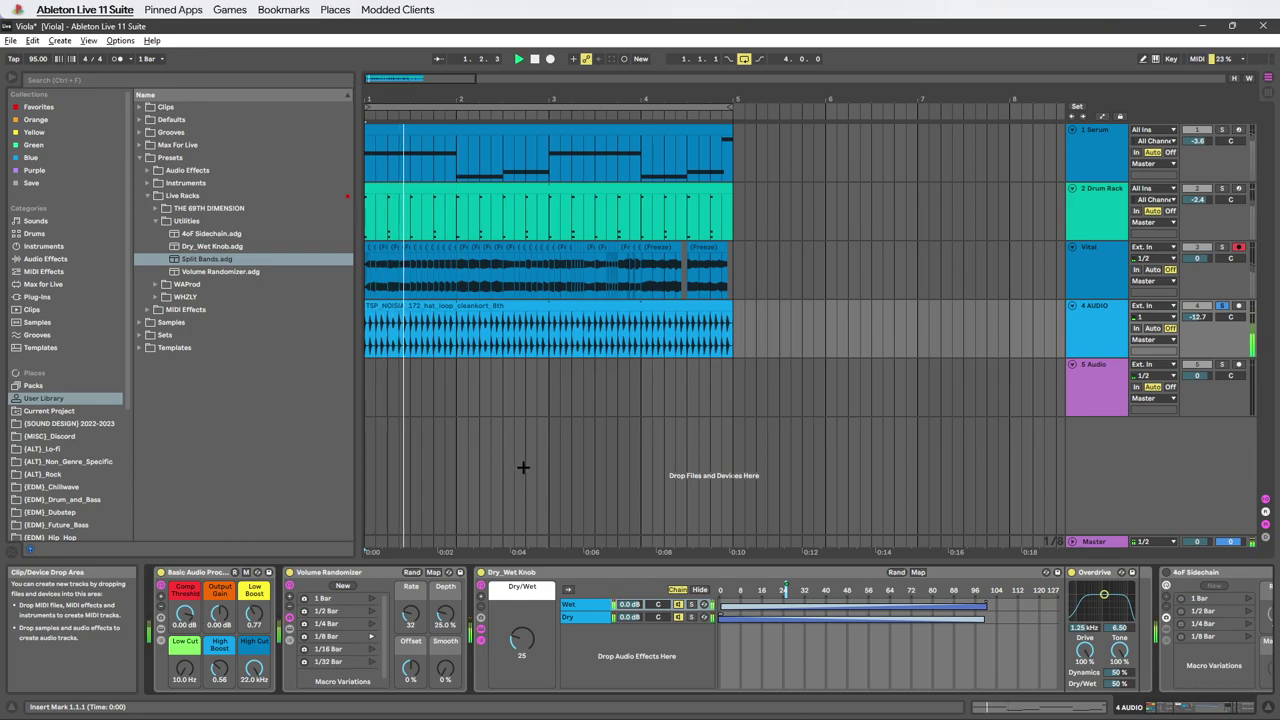
{"action": "key", "text": "space"}
{"action": "left_click", "coordinate": [289, 640]}
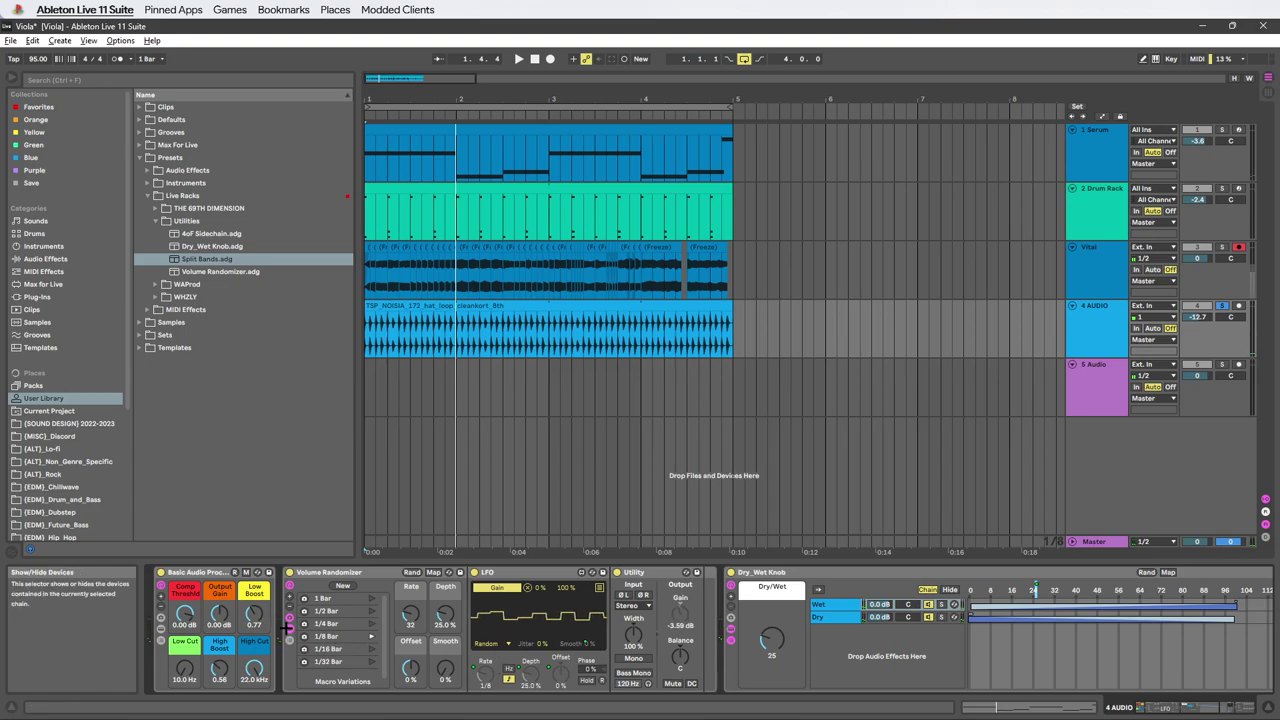
{"action": "key", "text": "ctrl+z"}
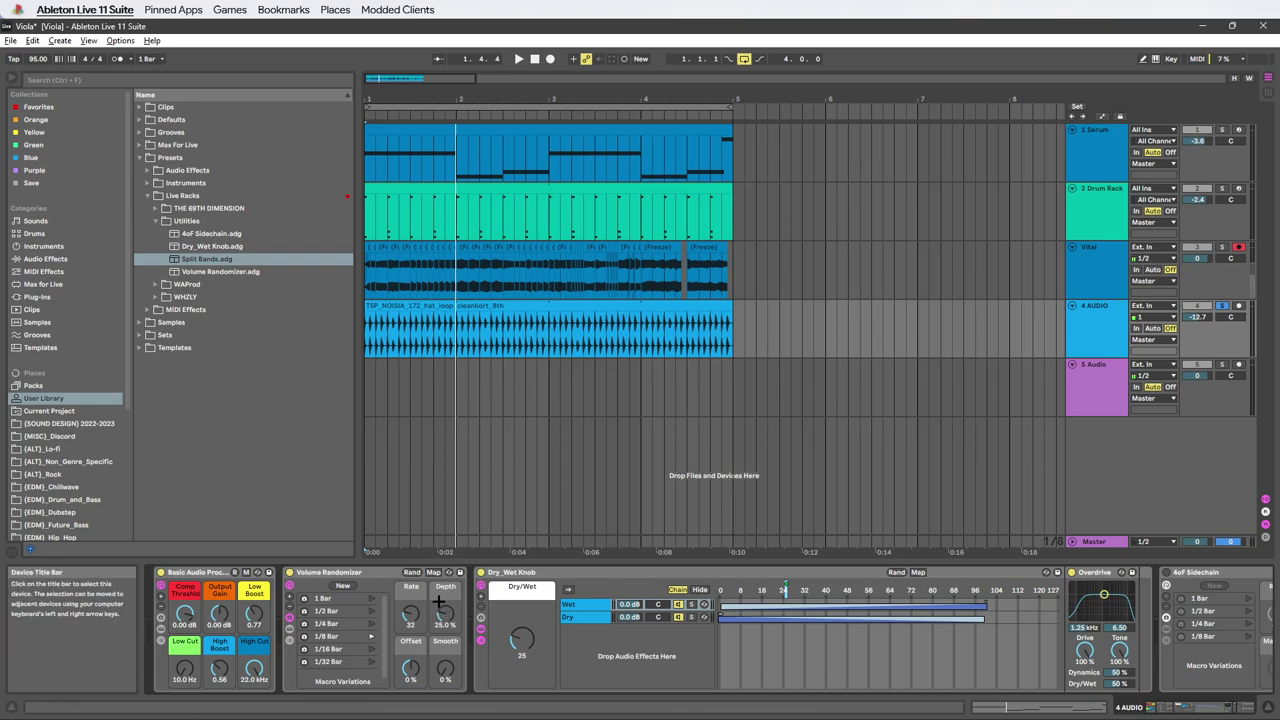
- Set the Volume Randomizer's Depth to 100 % and launch its 1/16 Bar variation while playing the 4 AUDIO track
{"action": "left_click_drag", "start_coordinate": [446, 612], "coordinate": [446, 462]}
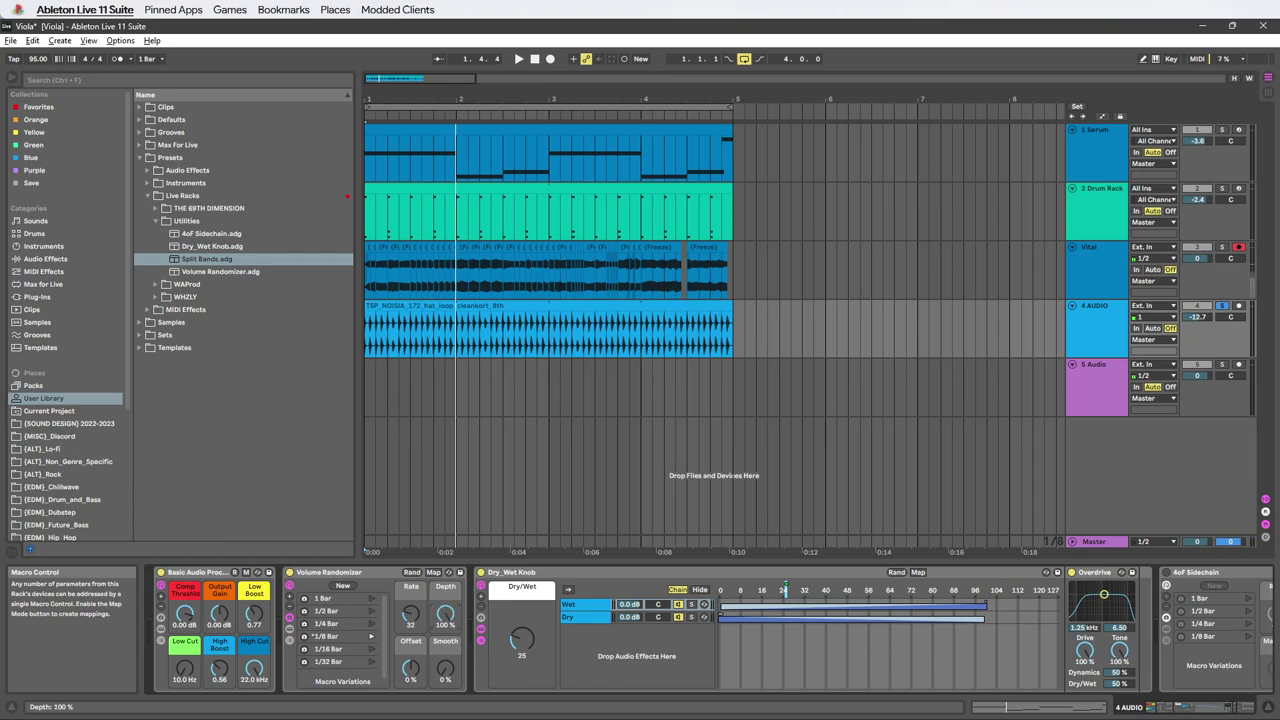
{"action": "key", "text": "space"}
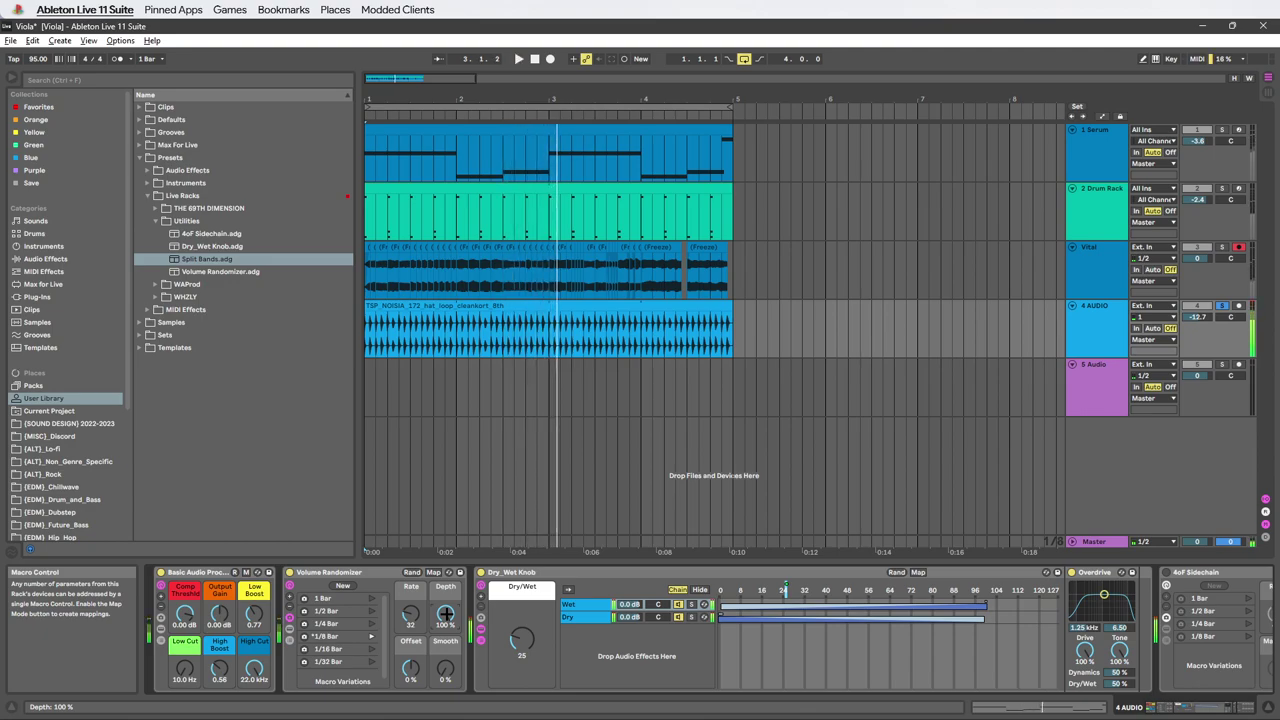
{"action": "left_click", "coordinate": [371, 648]}
{"action": "key", "text": "space"}
{"action": "key", "text": "space"}
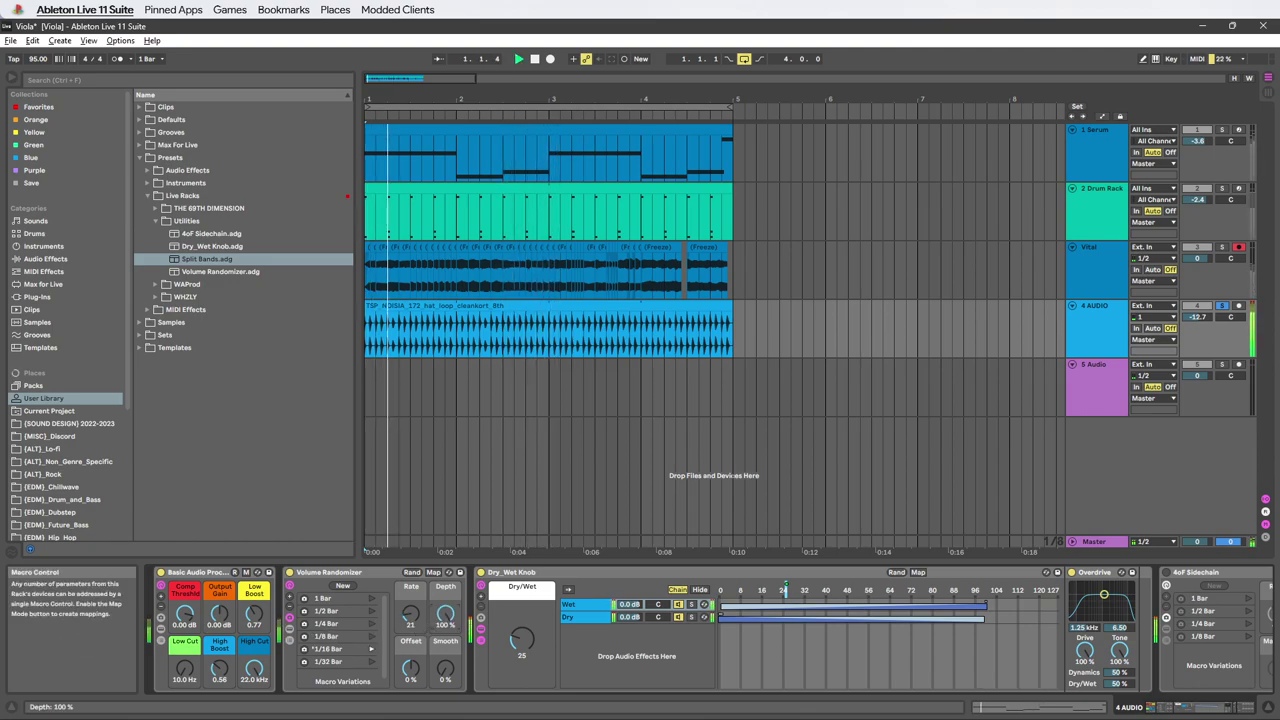
- Lower the Volume Randomizer's Depth to about 25 % while listening to the 4 AUDIO track
{"action": "left_click_drag", "start_coordinate": [440, 618], "coordinate": [445, 660]}
{"action": "key", "text": "space"}
{"action": "key", "text": "space"}
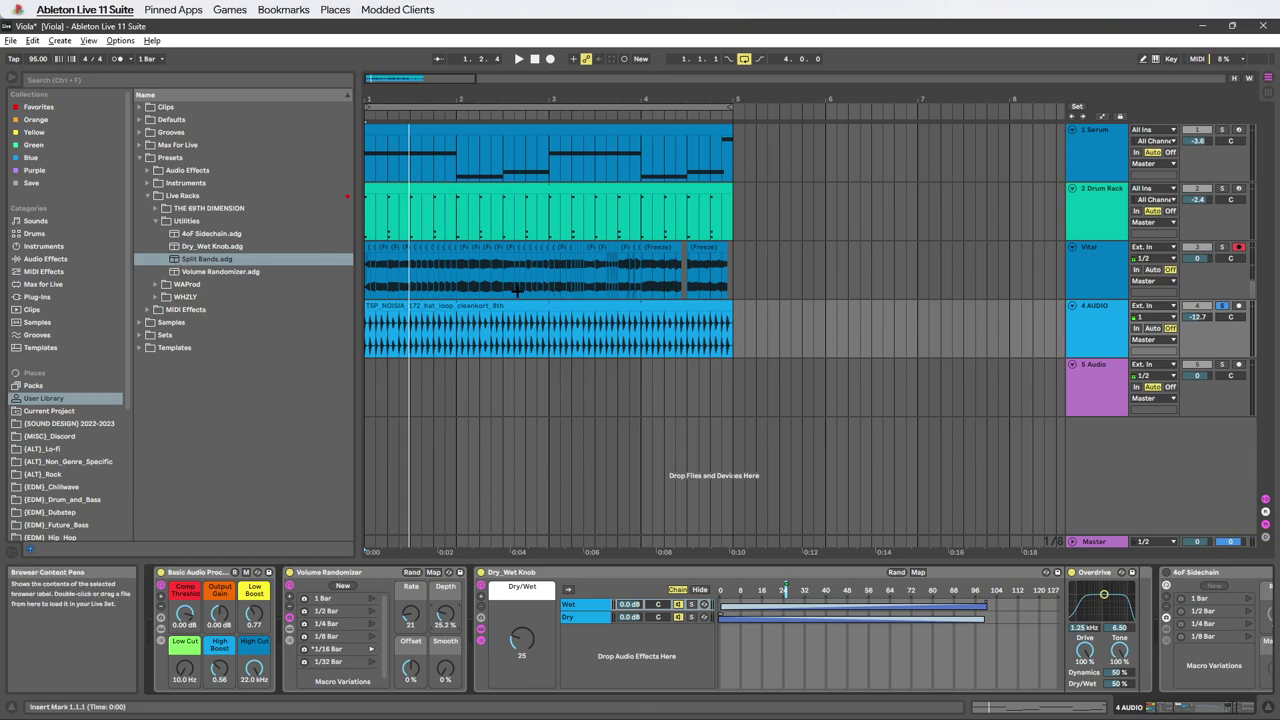
- Go through the Wet and Dry chains of the Dry_Wet Knob rack and hide its chain selector zones
{"action": "mouse_move", "coordinate": [1208, 707]}
{"action": "left_mouse_down"}
{"action": "mouse_move", "coordinate": [1187, 710]}
{"action": "mouse_move", "coordinate": [1229, 702]}
{"action": "left_mouse_up"}
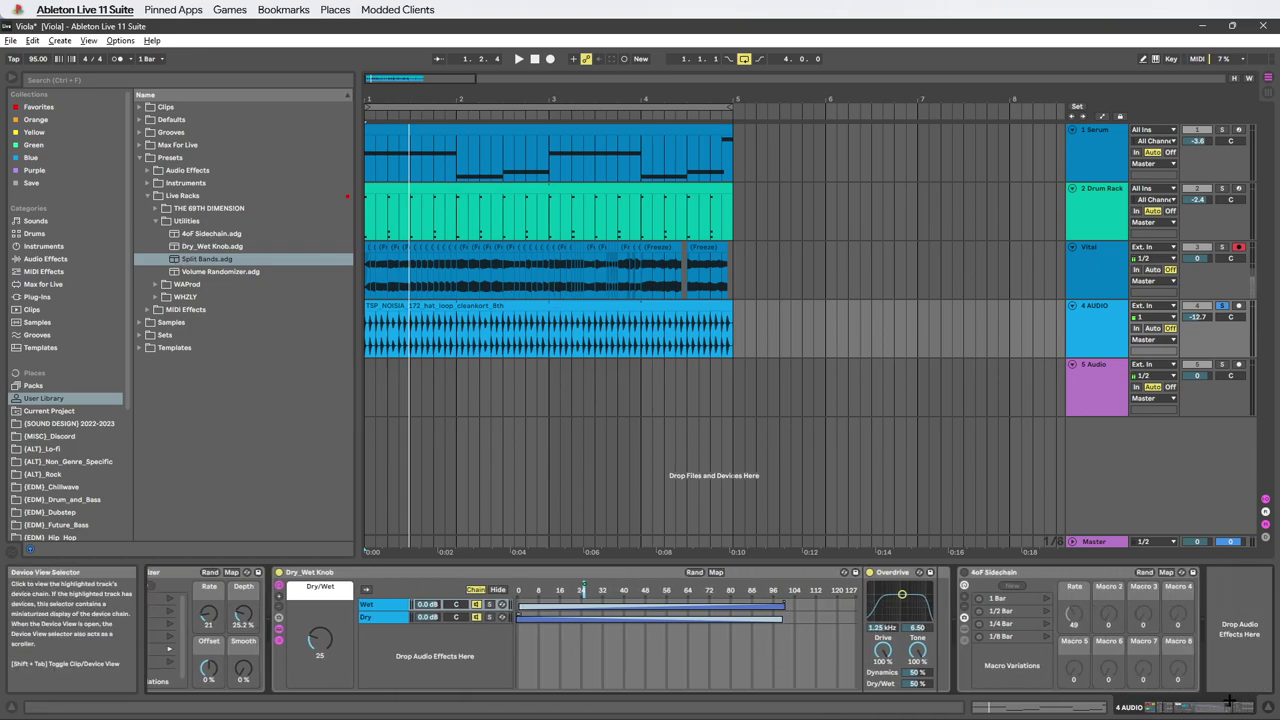
{"action": "left_click", "coordinate": [279, 638]}
{"action": "left_click", "coordinate": [279, 638]}
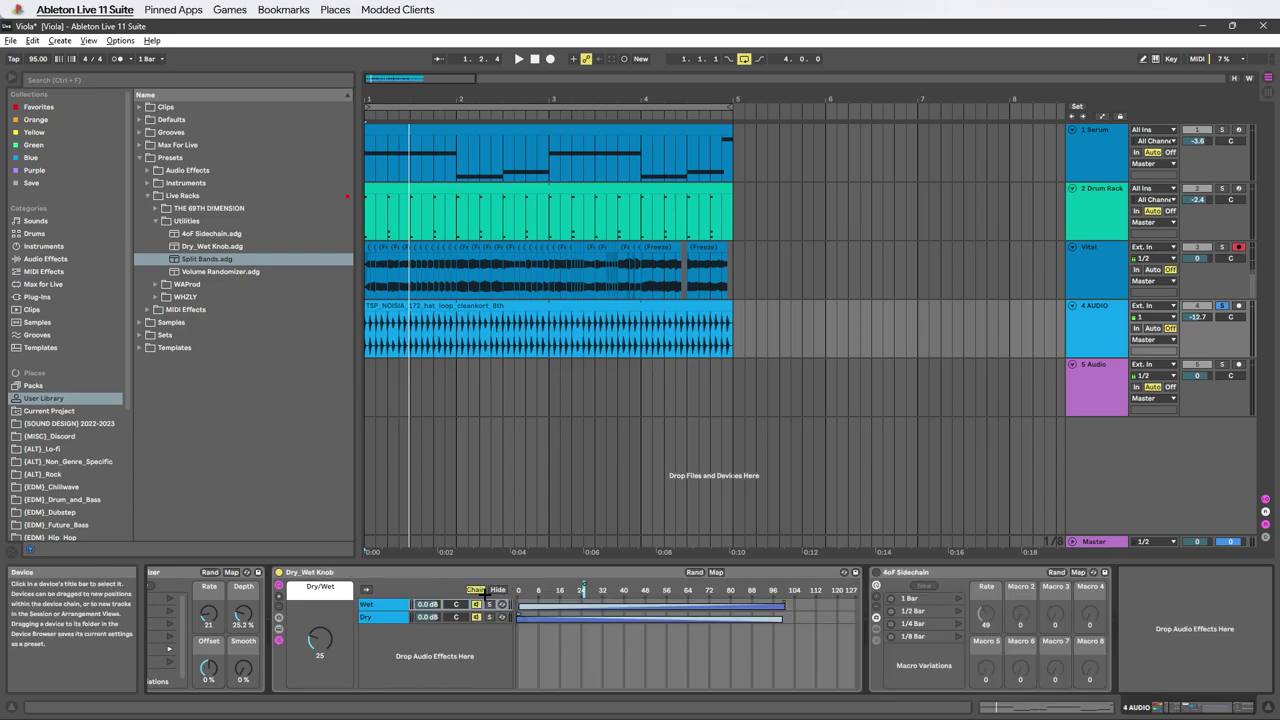
{"action": "left_click", "coordinate": [392, 605]}
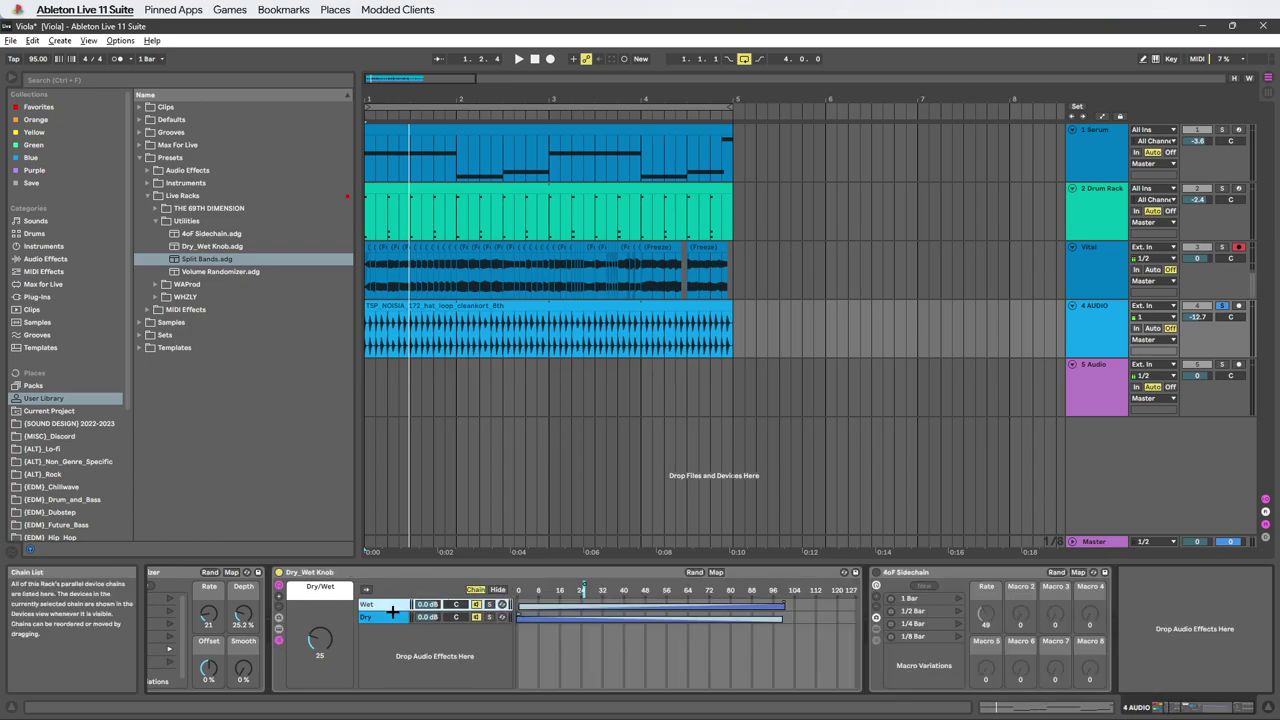
{"action": "left_click", "coordinate": [394, 617]}
{"action": "left_click", "coordinate": [400, 604]}
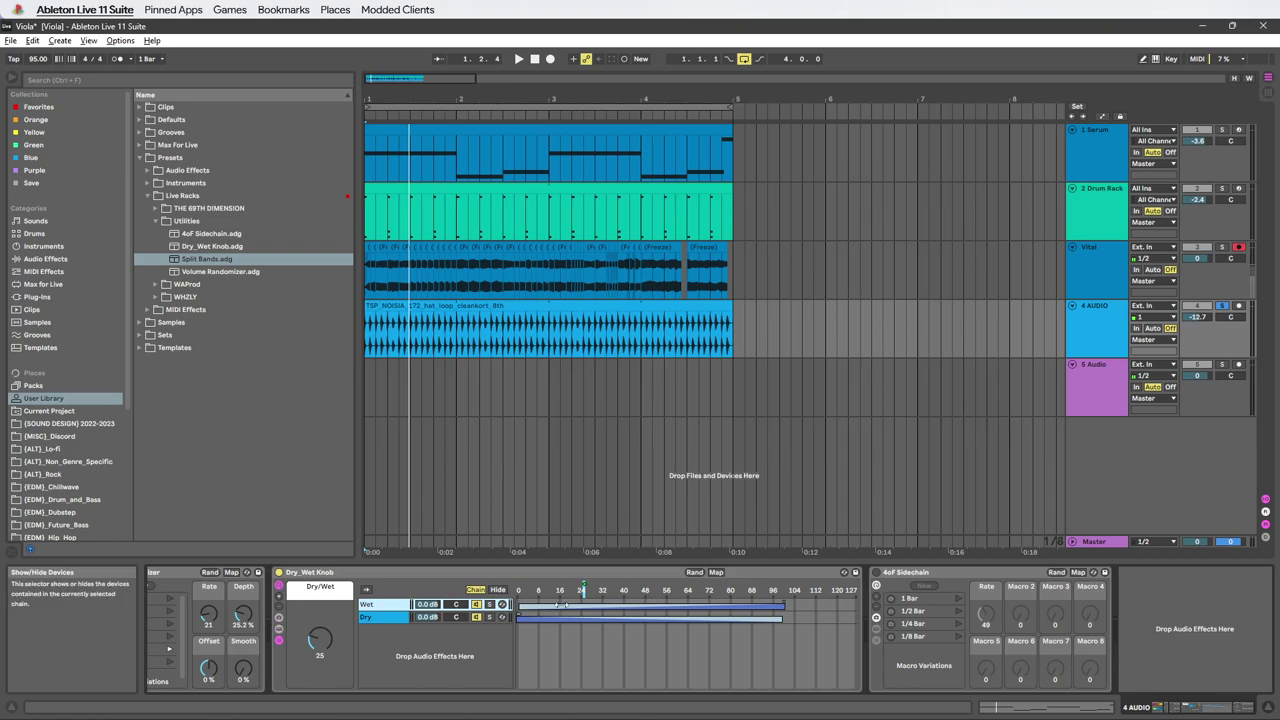
{"action": "left_click", "coordinate": [498, 589]}
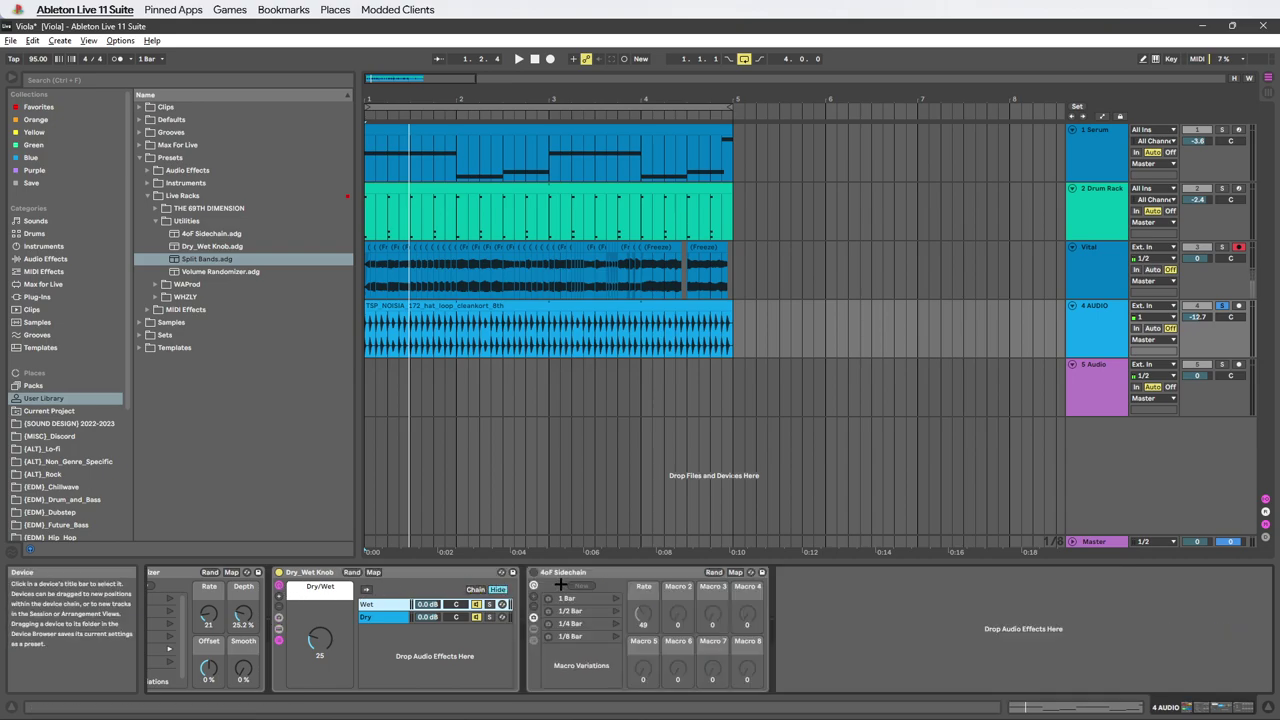
- Show the devices in the Dry_Wet Knob rack's Wet chain and set Overdrive's Dry/Wet to 100 %
{"action": "left_click", "coordinate": [373, 617]}
{"action": "double_click", "coordinate": [374, 605]}
{"action": "left_click", "coordinate": [380, 605]}
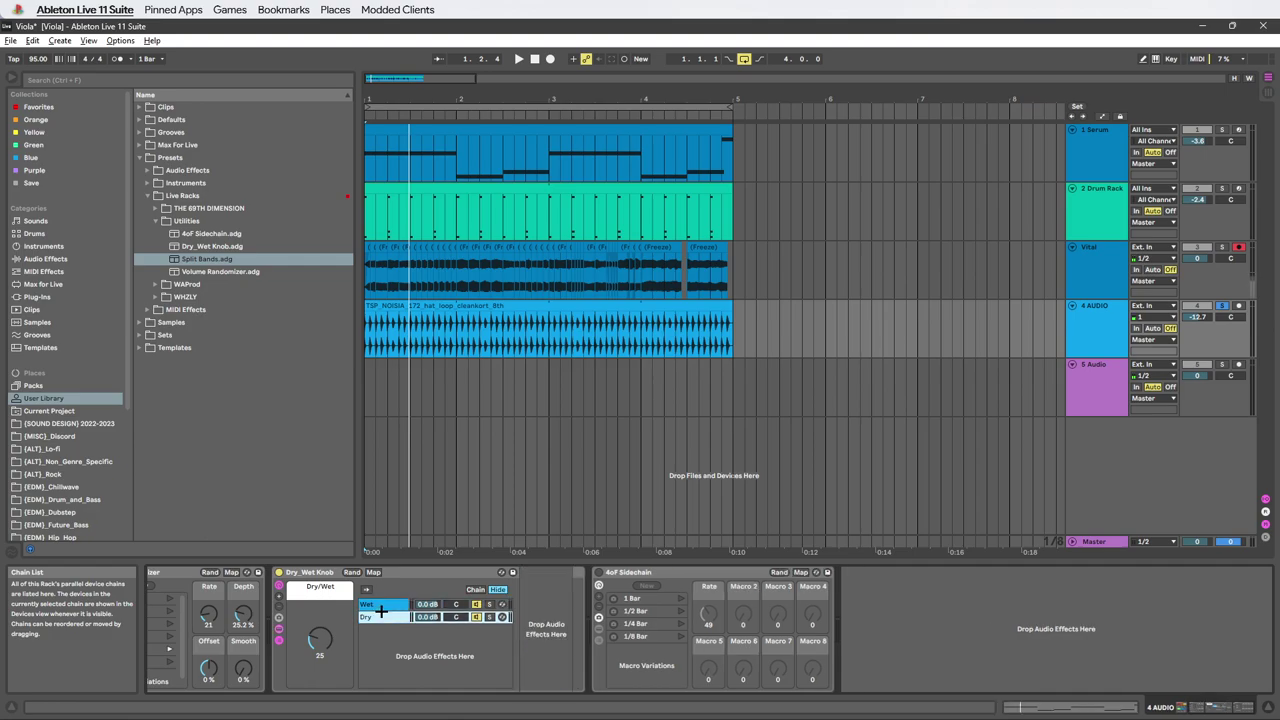
{"action": "left_click", "coordinate": [380, 617]}
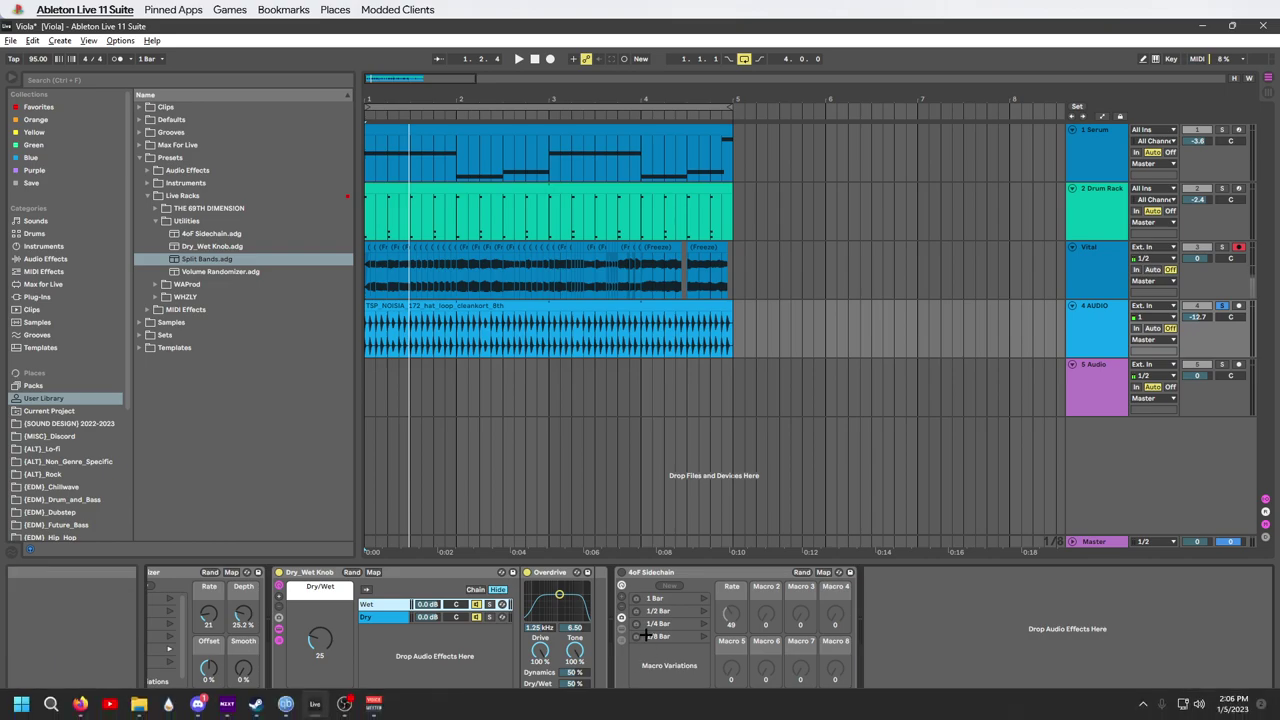
{"action": "left_click_drag", "start_coordinate": [557, 684], "coordinate": [557, 652]}
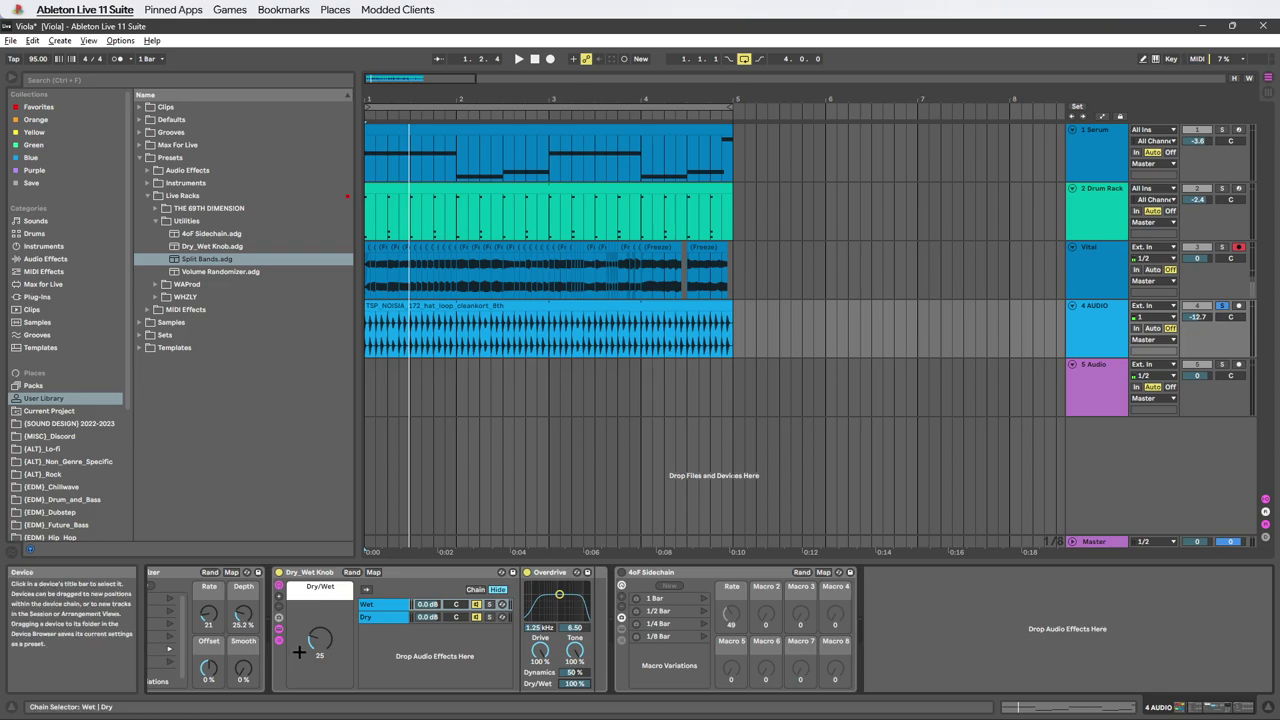
- Sweep the Dry_Wet Knob rack's Dry/Wet macro from 0 up to about 18 while playing the 4 AUDIO track
{"action": "left_click_drag", "start_coordinate": [316, 637], "coordinate": [316, 642]}
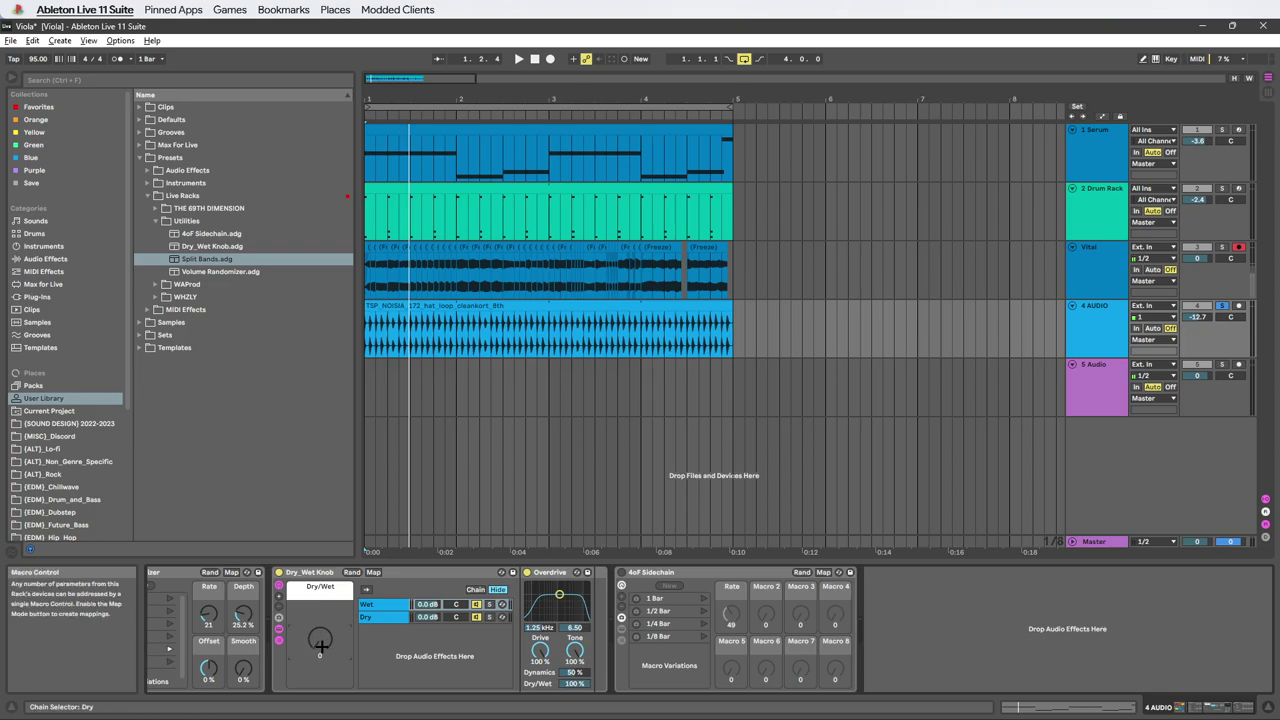
{"action": "mouse_move", "coordinate": [320, 643]}
{"action": "left_mouse_down"}
{"action": "mouse_move", "coordinate": [320, 590]}
{"action": "mouse_move", "coordinate": [326, 682]}
{"action": "mouse_move", "coordinate": [323, 642]}
{"action": "left_mouse_up"}
{"action": "key", "text": "space"}
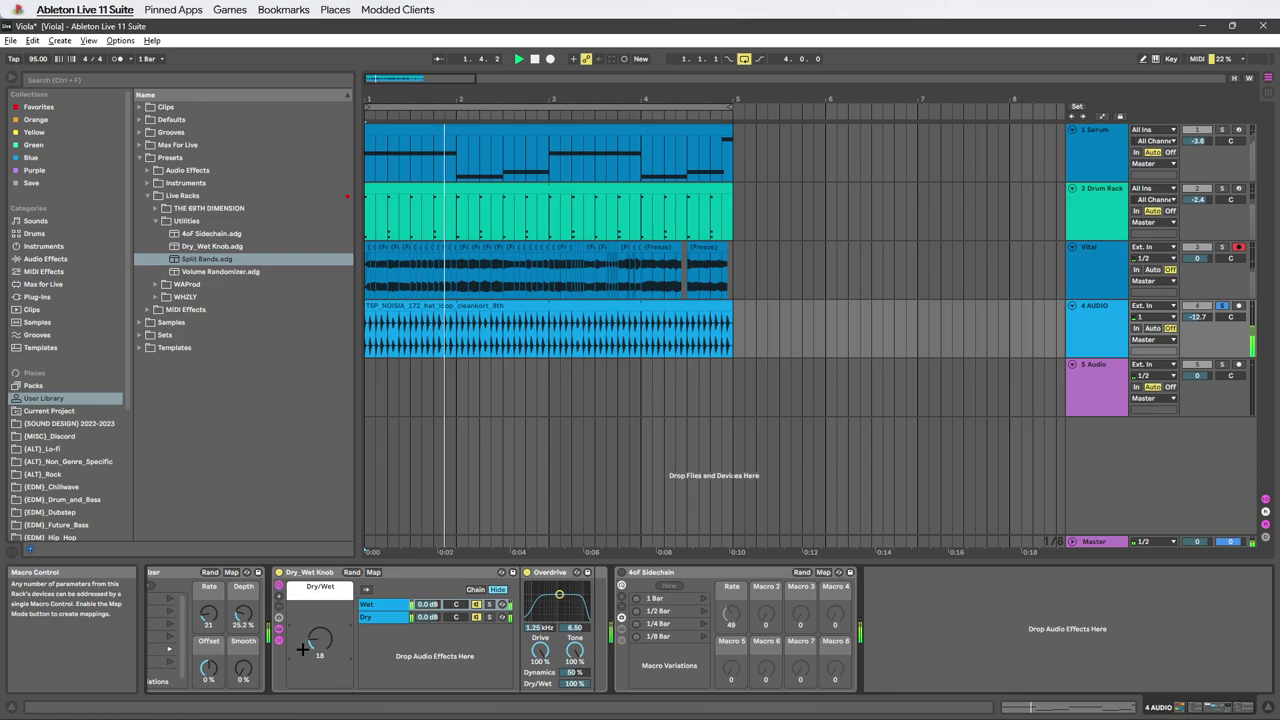